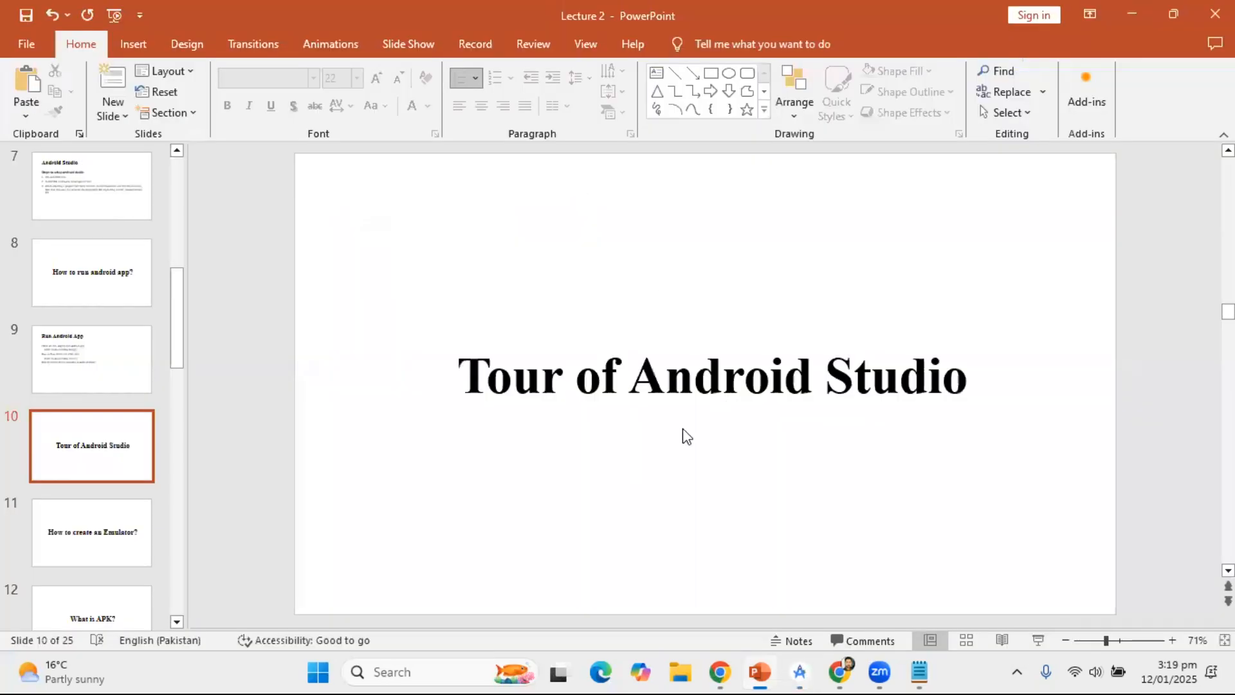
Switch from the lecture slides to Android Studio and close all open editor tabs.
{"action": "scroll", "coordinate": [639, 408], "scroll_direction": "down", "scroll_amount": 1}
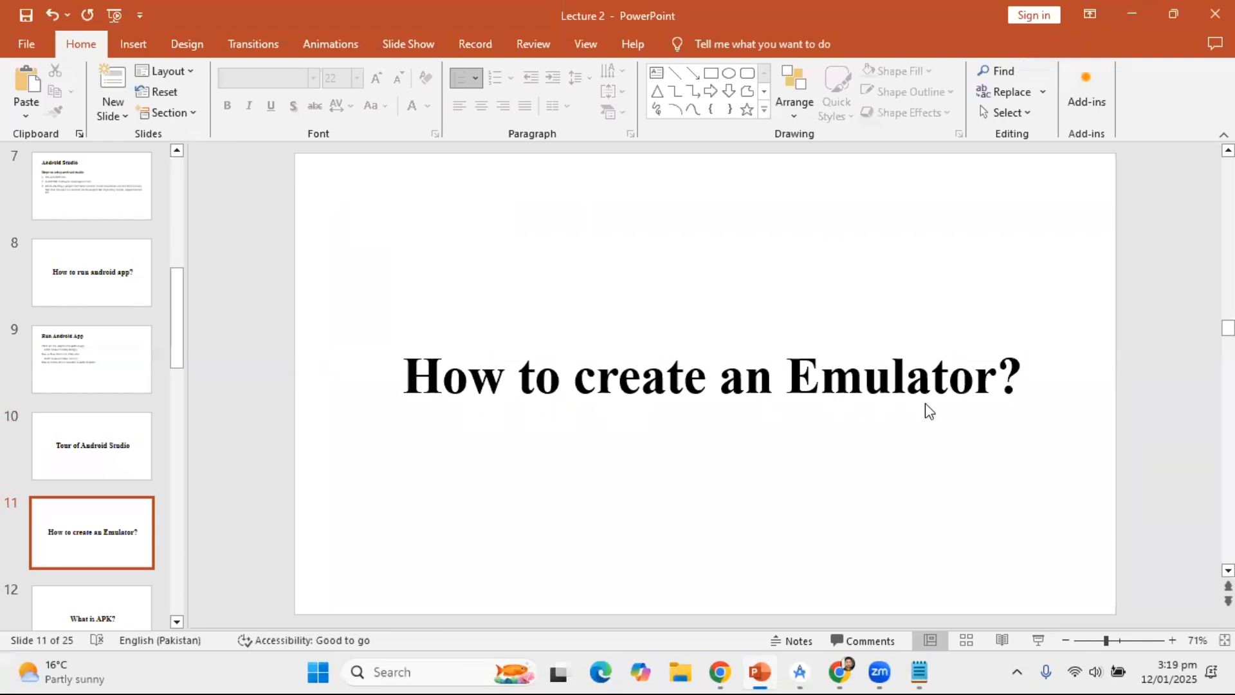
{"action": "key", "text": "alt+Tab"}
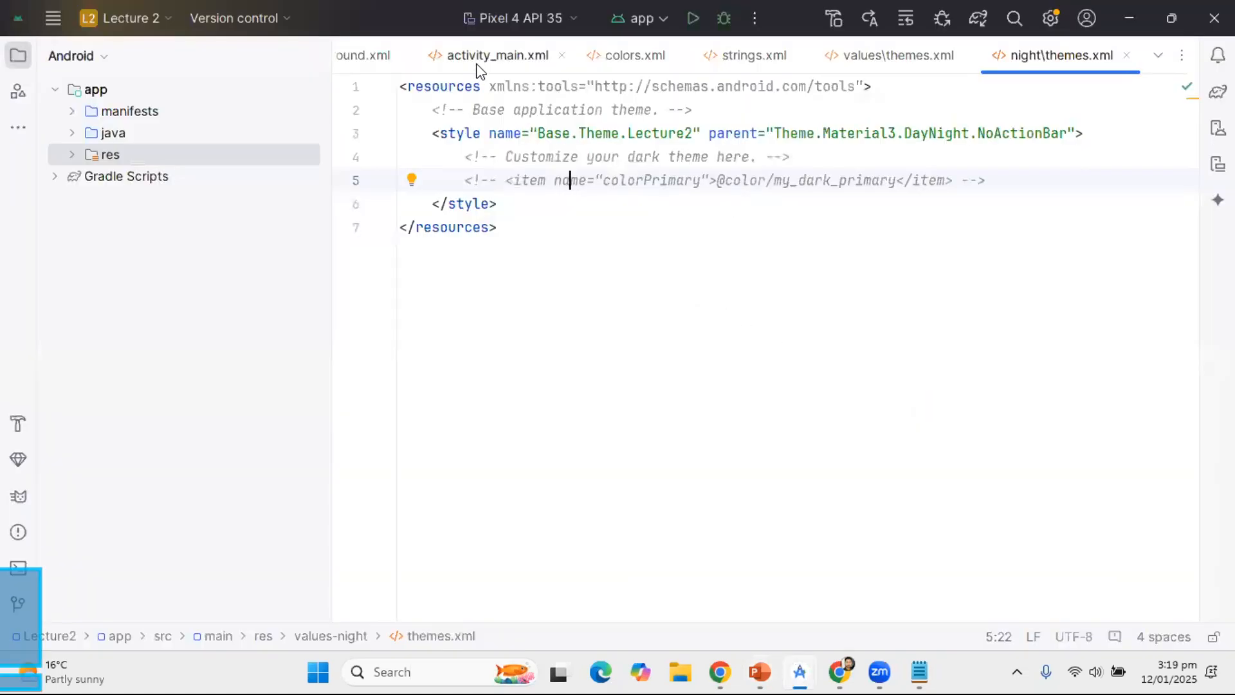
{"action": "right_click", "coordinate": [480, 65]}
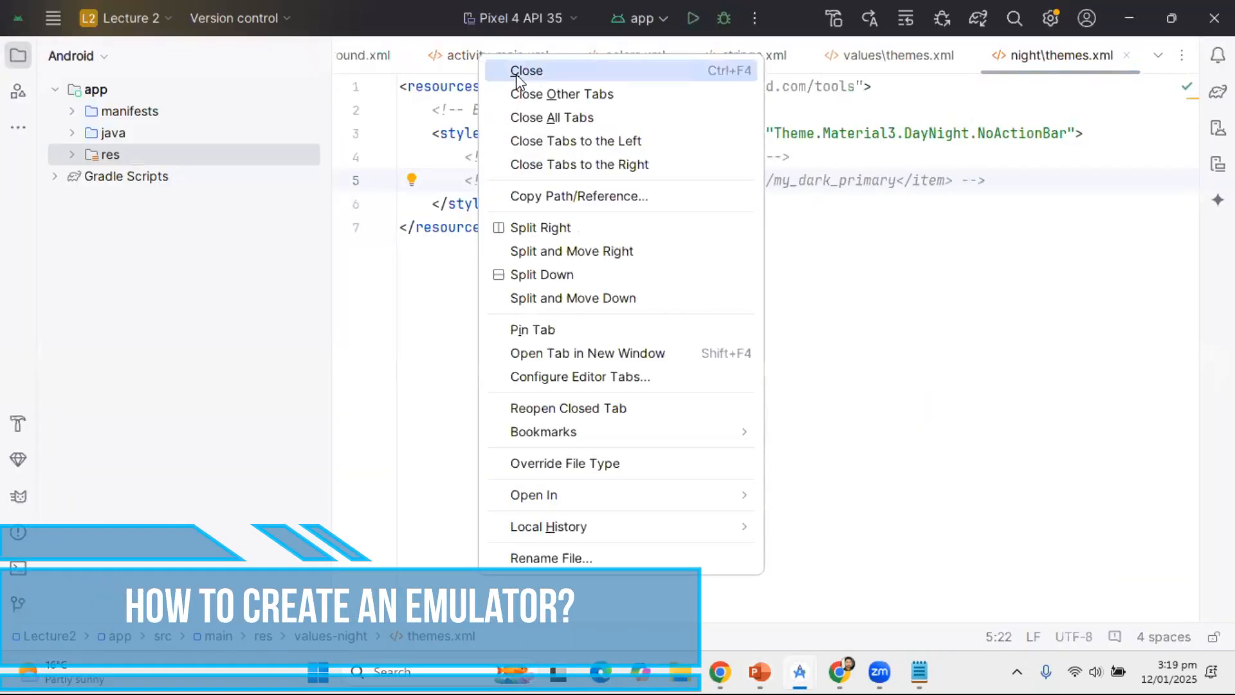
{"action": "key", "text": "Escape"}
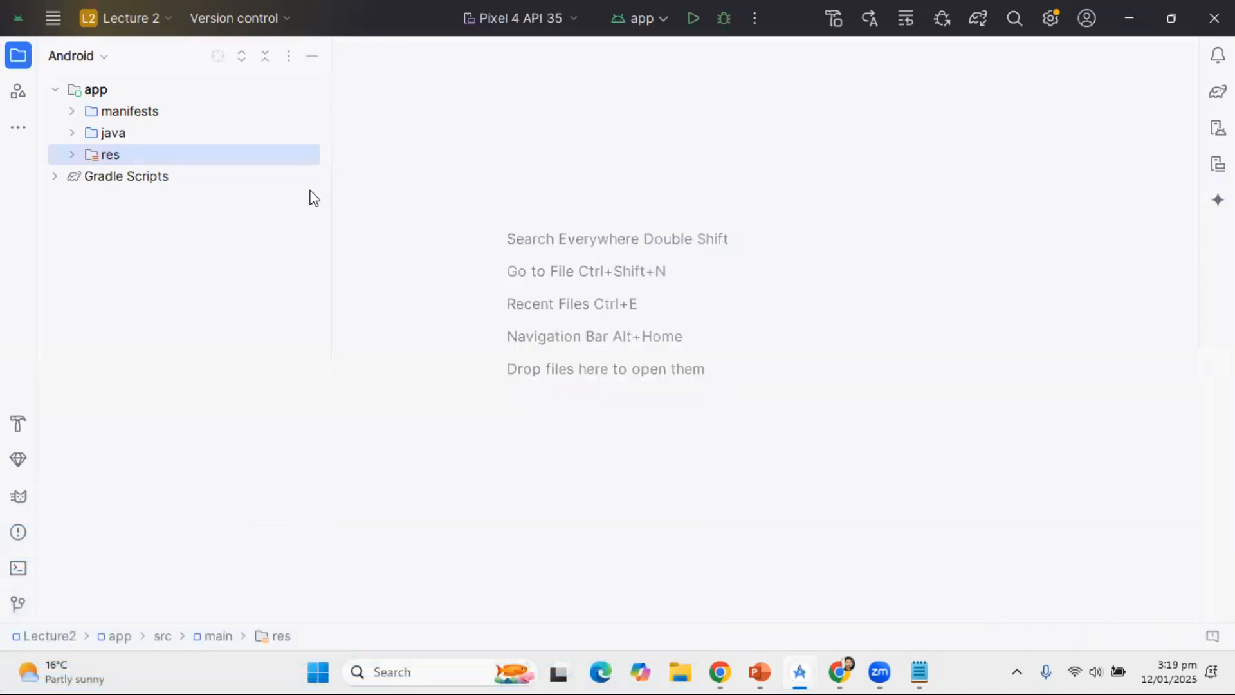
Hide the project files pane so the workspace is empty.
{"action": "left_click", "coordinate": [312, 56]}
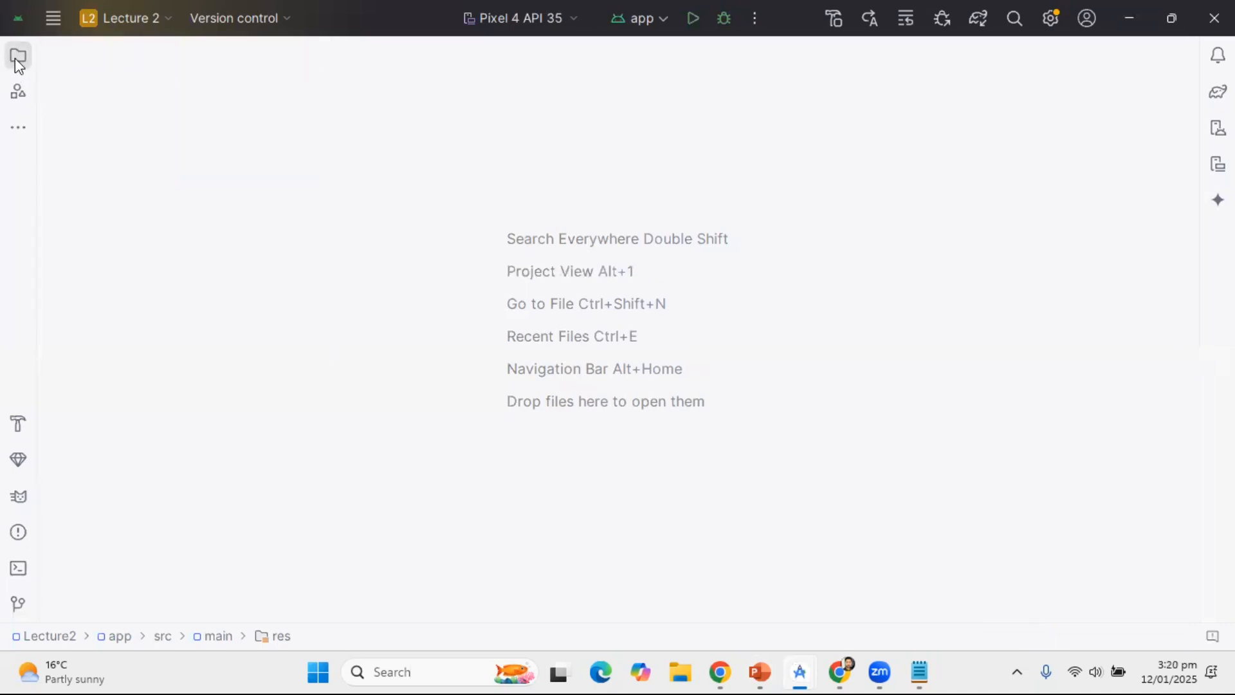
{"action": "left_click", "coordinate": [14, 58]}
{"action": "left_click", "coordinate": [14, 57]}
{"action": "left_click", "coordinate": [14, 57]}
{"action": "left_click", "coordinate": [14, 58]}
Open the Device Manager and start creating a new virtual device.
{"action": "left_click", "coordinate": [62, 21]}
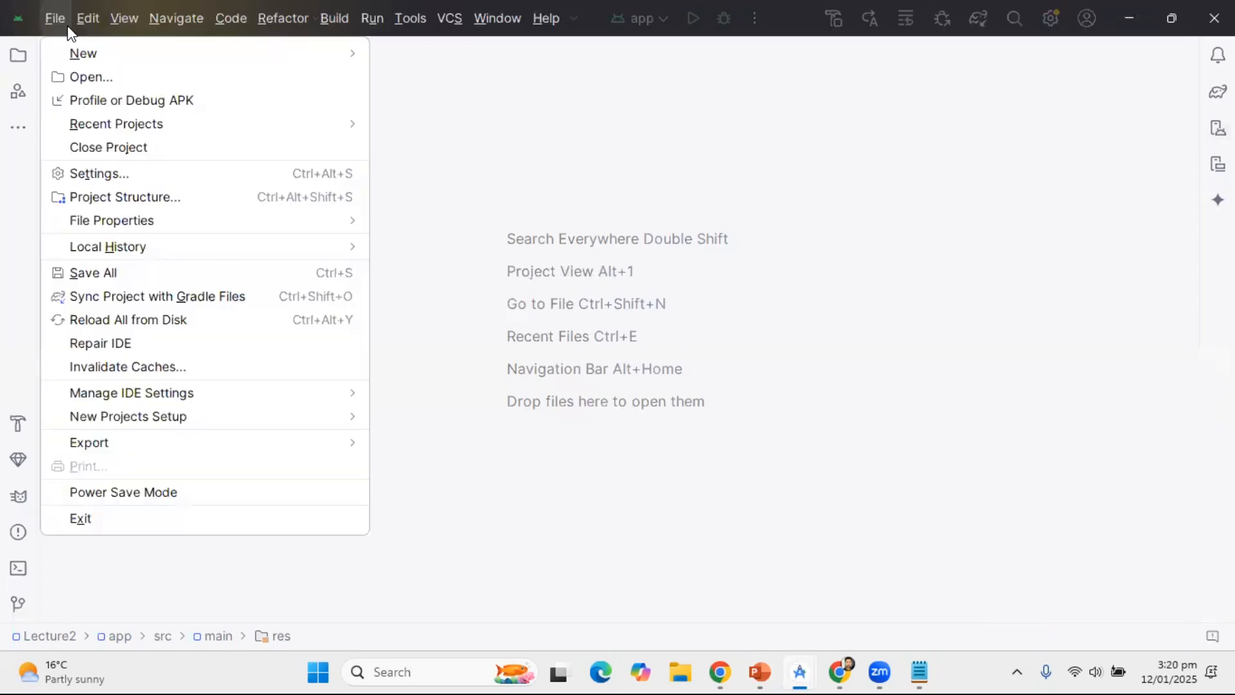
{"action": "mouse_move", "coordinate": [370, 13]}
{"action": "mouse_move", "coordinate": [409, 18]}
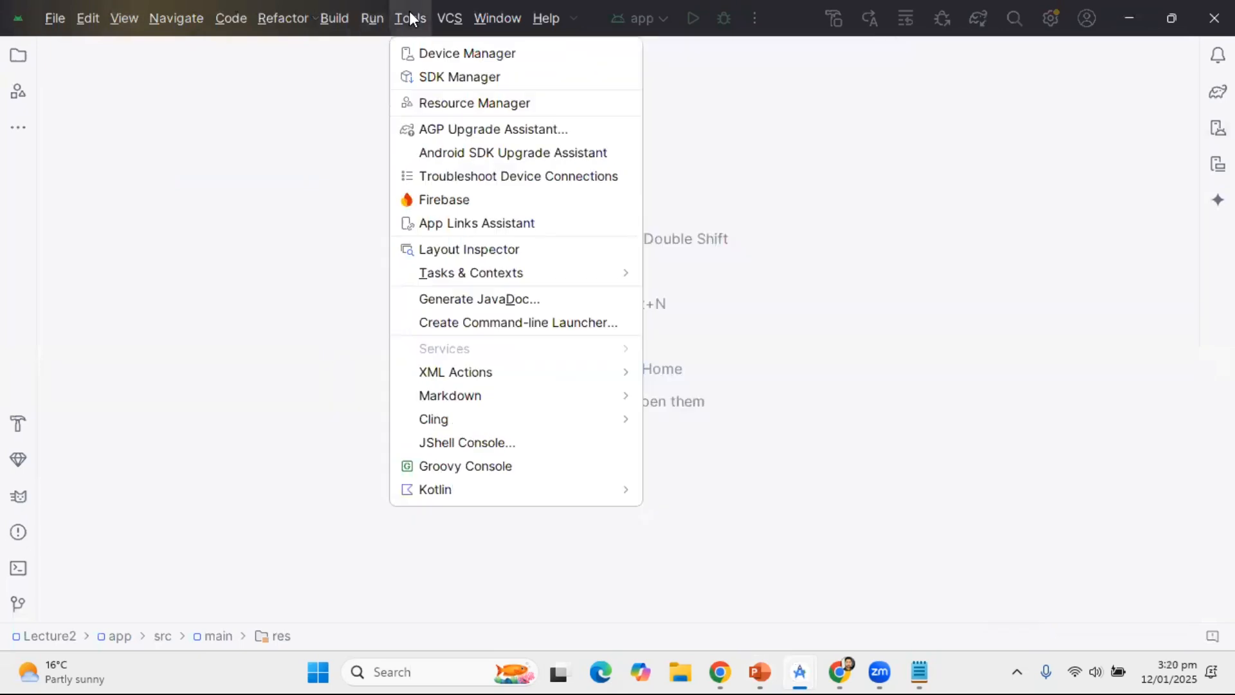
{"action": "left_click", "coordinate": [496, 60]}
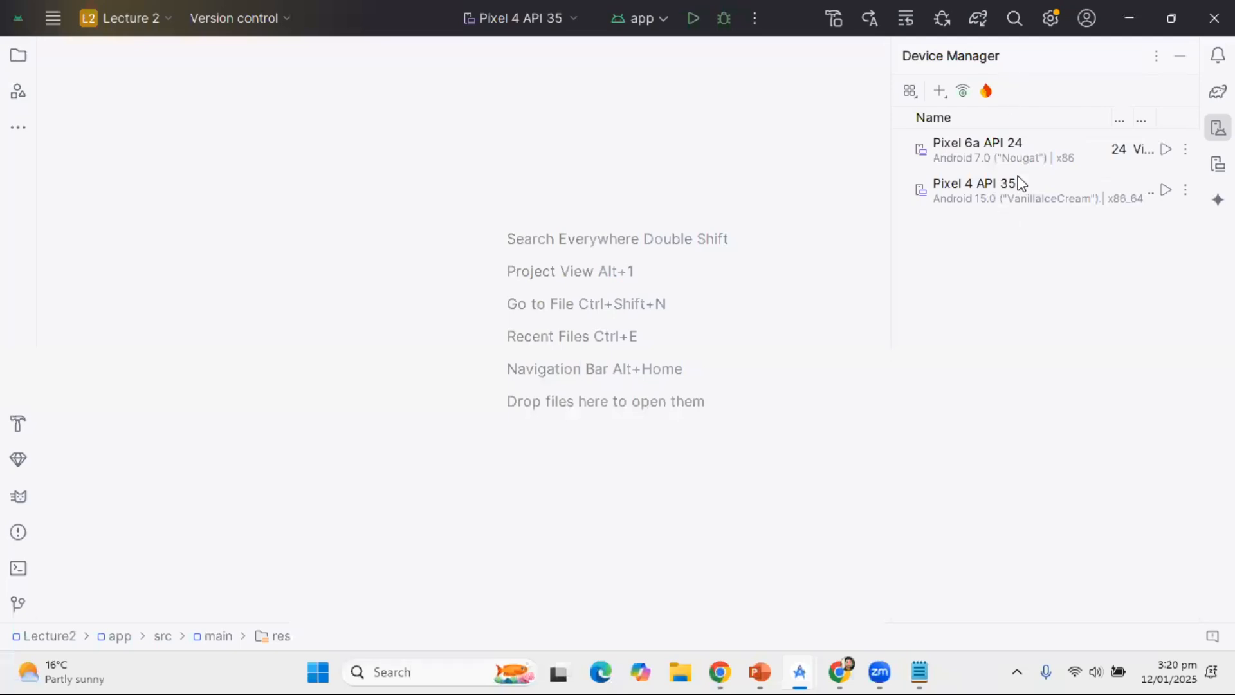
{"action": "left_click", "coordinate": [939, 92]}
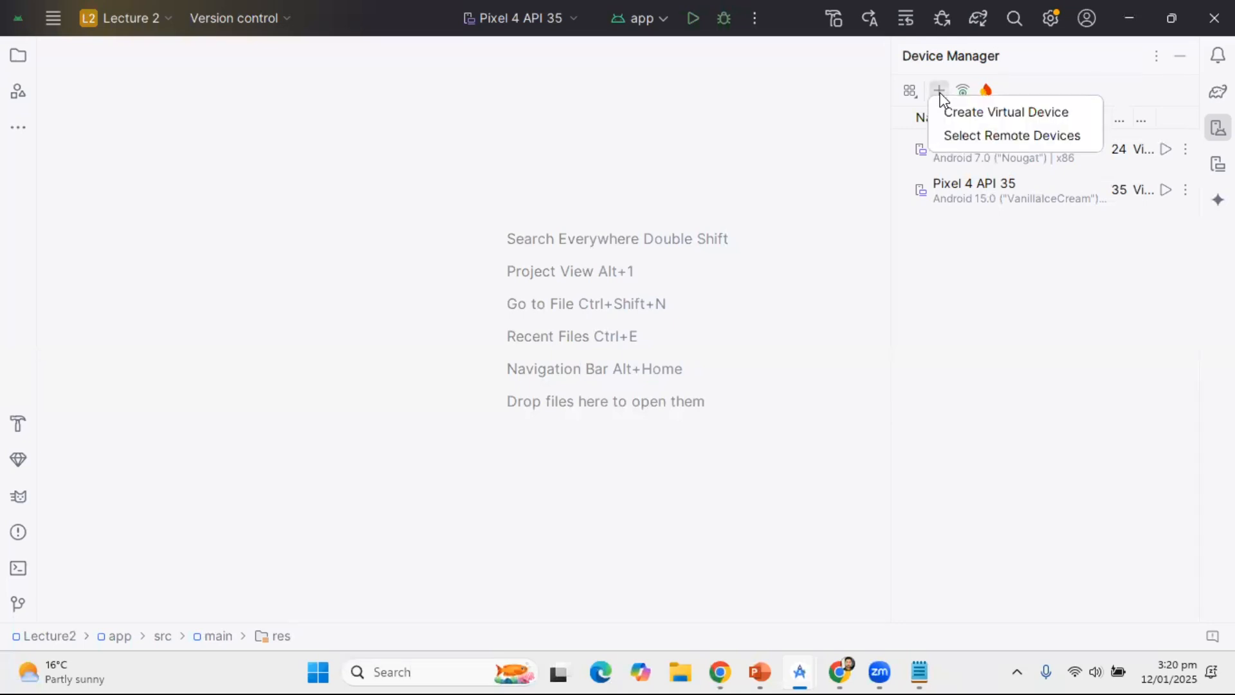
{"action": "left_click", "coordinate": [972, 116]}
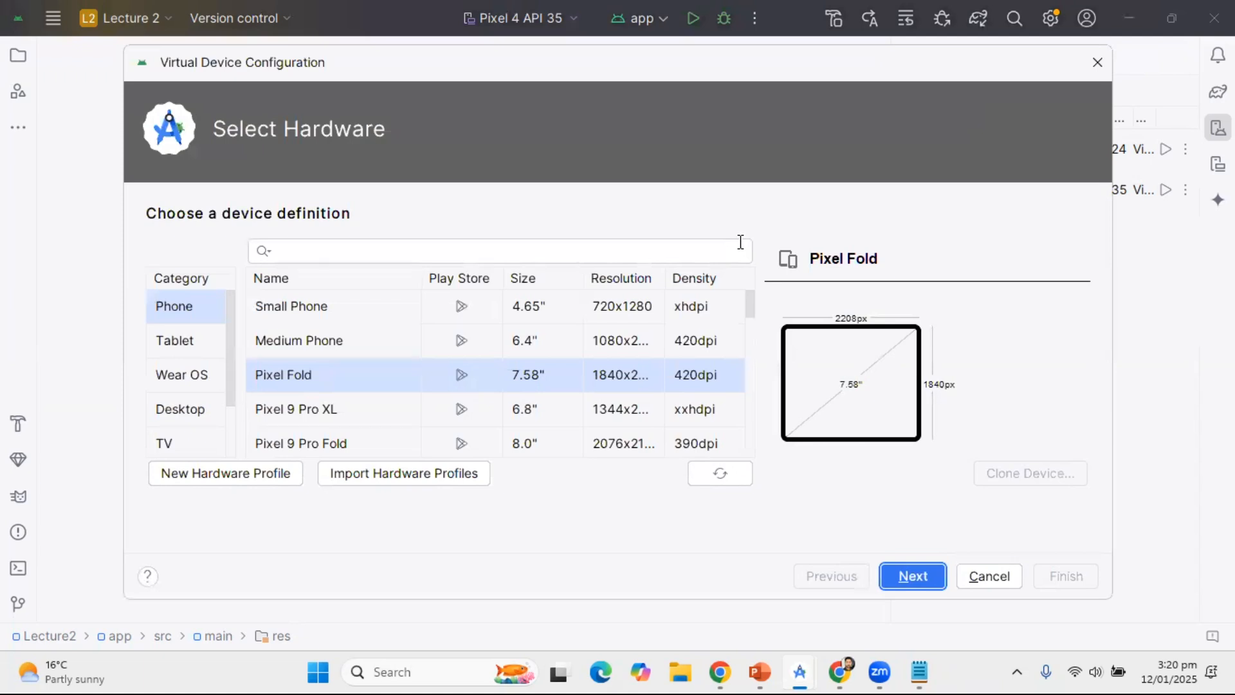
Browse the device definitions under Phone, Tablet, Wear OS, Desktop and TV, returning to the Phone category.
{"action": "left_click", "coordinate": [570, 249]}
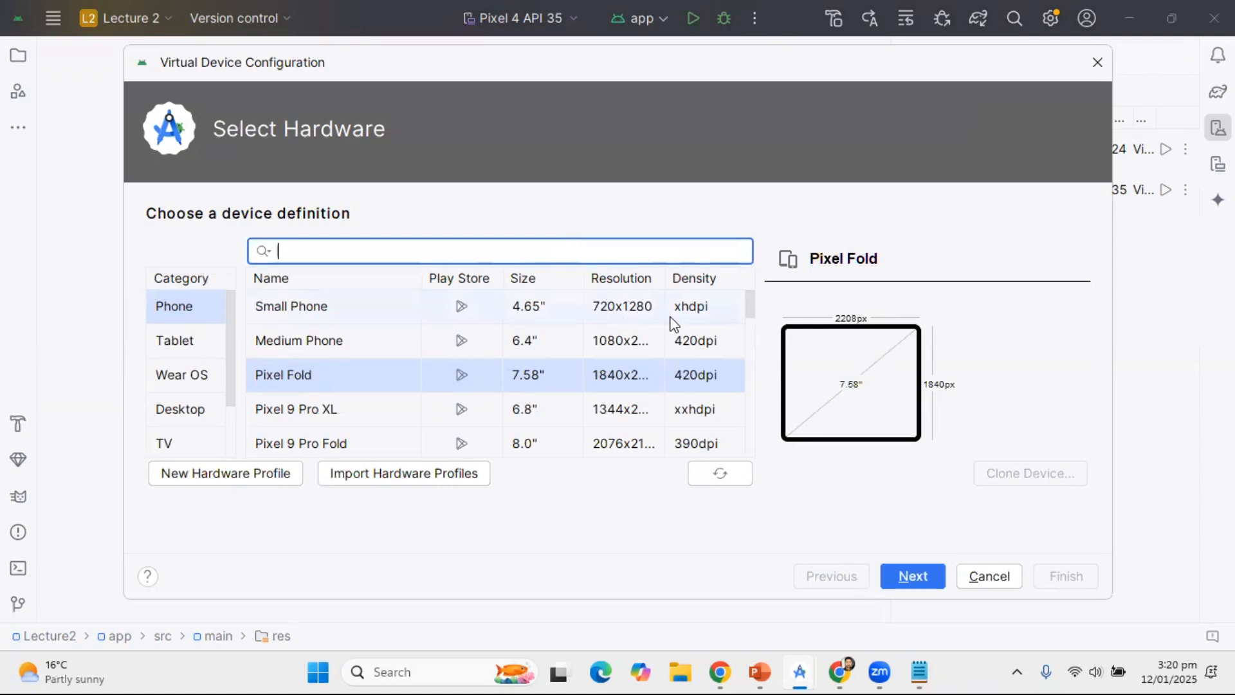
{"action": "left_click", "coordinate": [193, 311]}
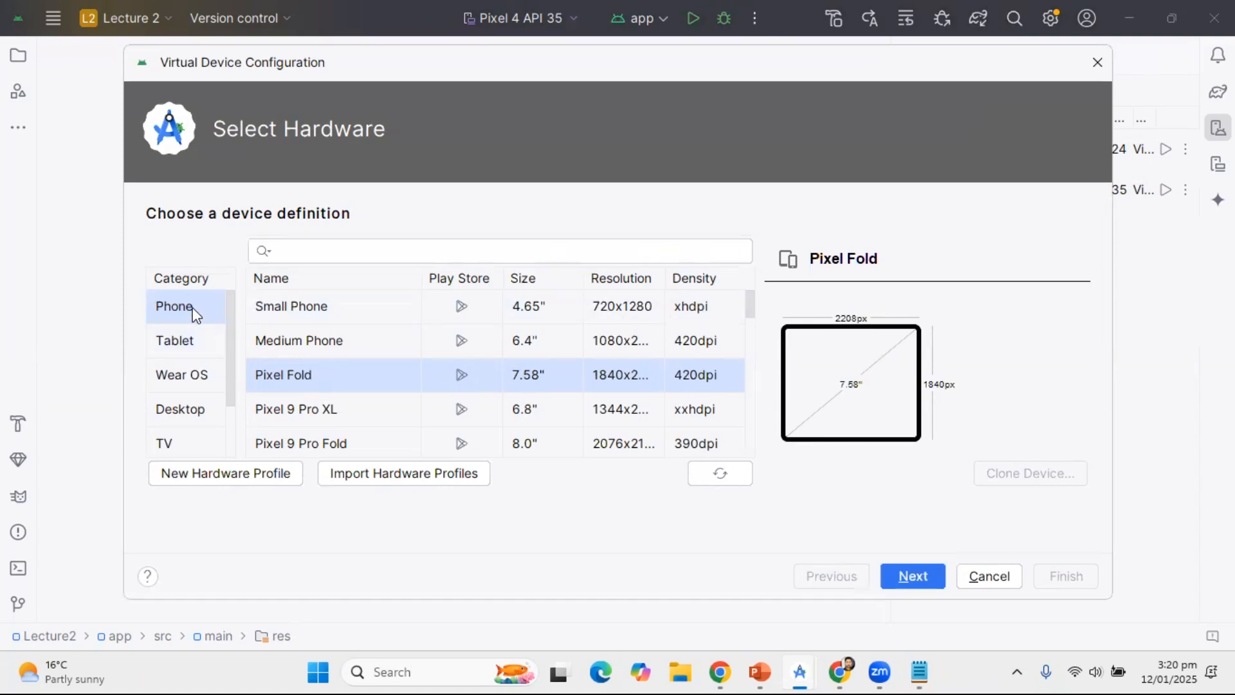
{"action": "left_click", "coordinate": [190, 346]}
{"action": "left_click", "coordinate": [190, 380]}
{"action": "left_click", "coordinate": [187, 412]}
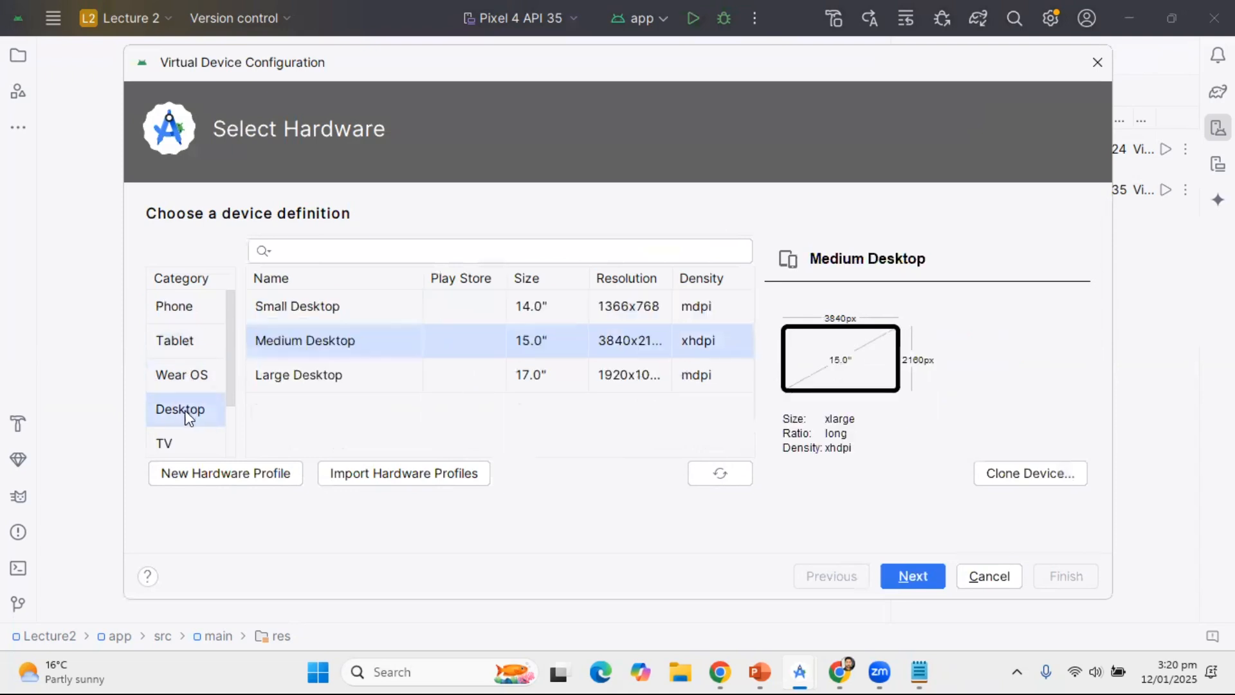
{"action": "left_click", "coordinate": [179, 447]}
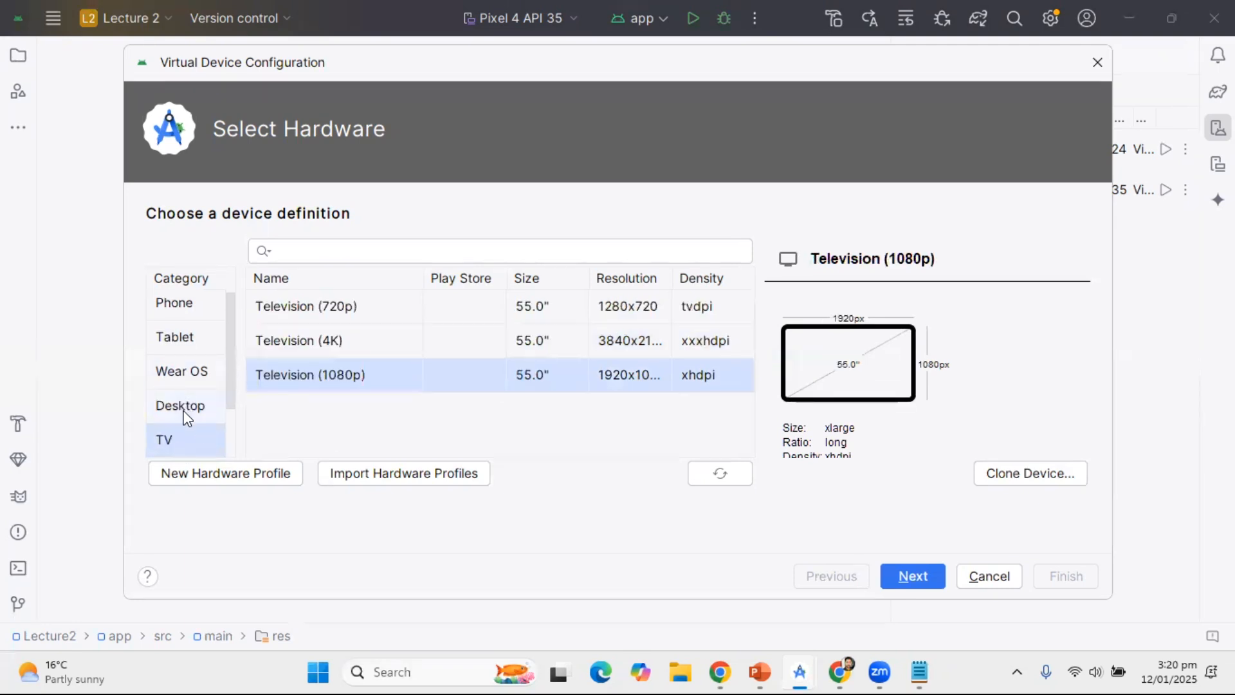
{"action": "left_click", "coordinate": [188, 309]}
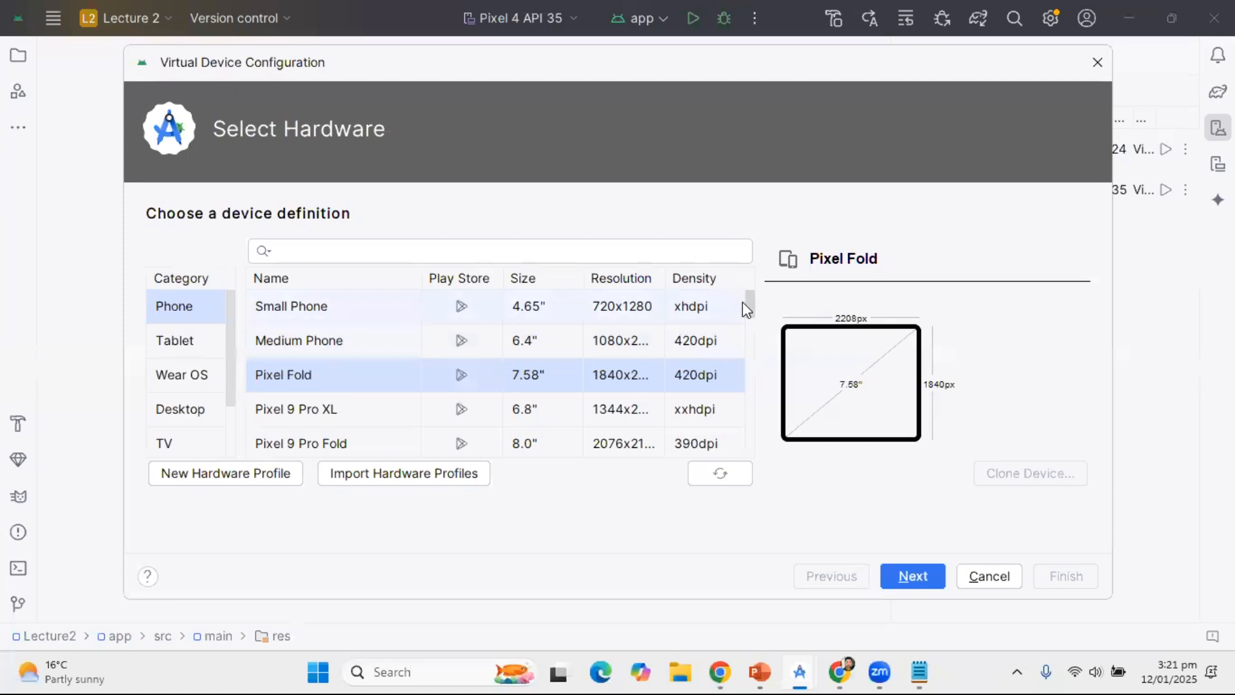
Choose the Pixel 9 phone definition and clone it as an editable hardware profile, widening the configuration dialog.
{"action": "mouse_move", "coordinate": [744, 304]}
{"action": "left_mouse_down"}
{"action": "mouse_move", "coordinate": [752, 357]}
{"action": "mouse_move", "coordinate": [760, 287]}
{"action": "left_mouse_up"}
{"action": "left_click_drag", "start_coordinate": [749, 311], "coordinate": [766, 386]}
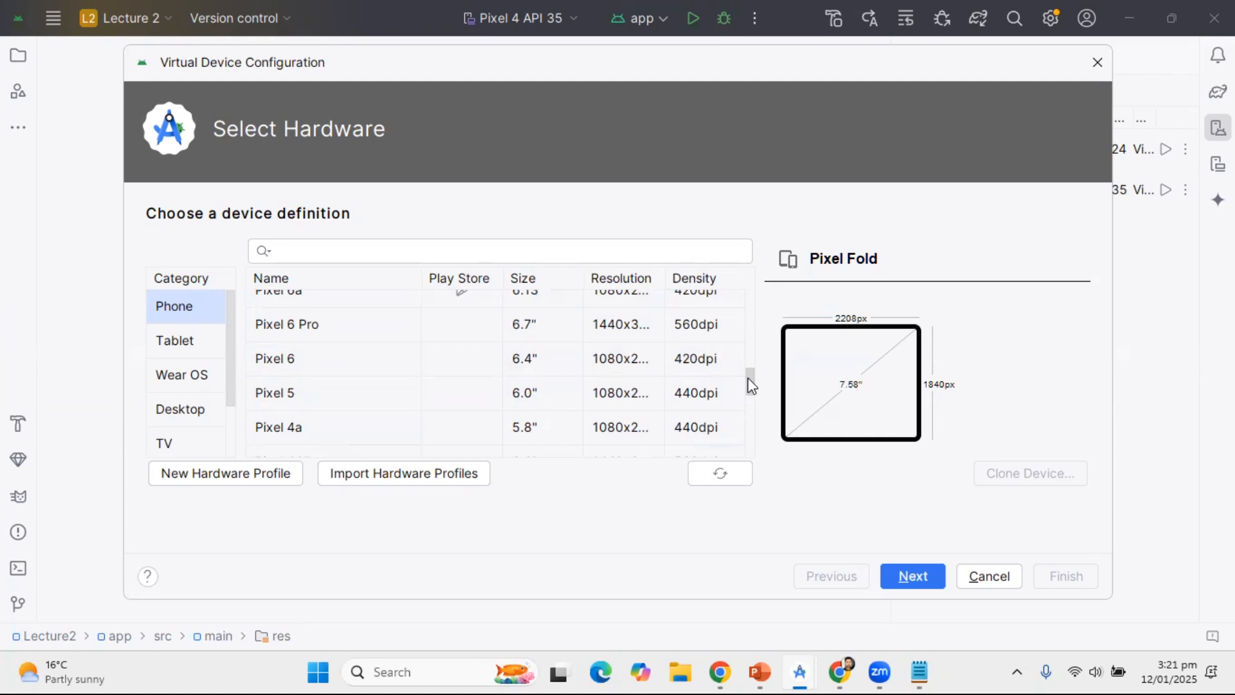
{"action": "left_click_drag", "start_coordinate": [750, 383], "coordinate": [756, 399]}
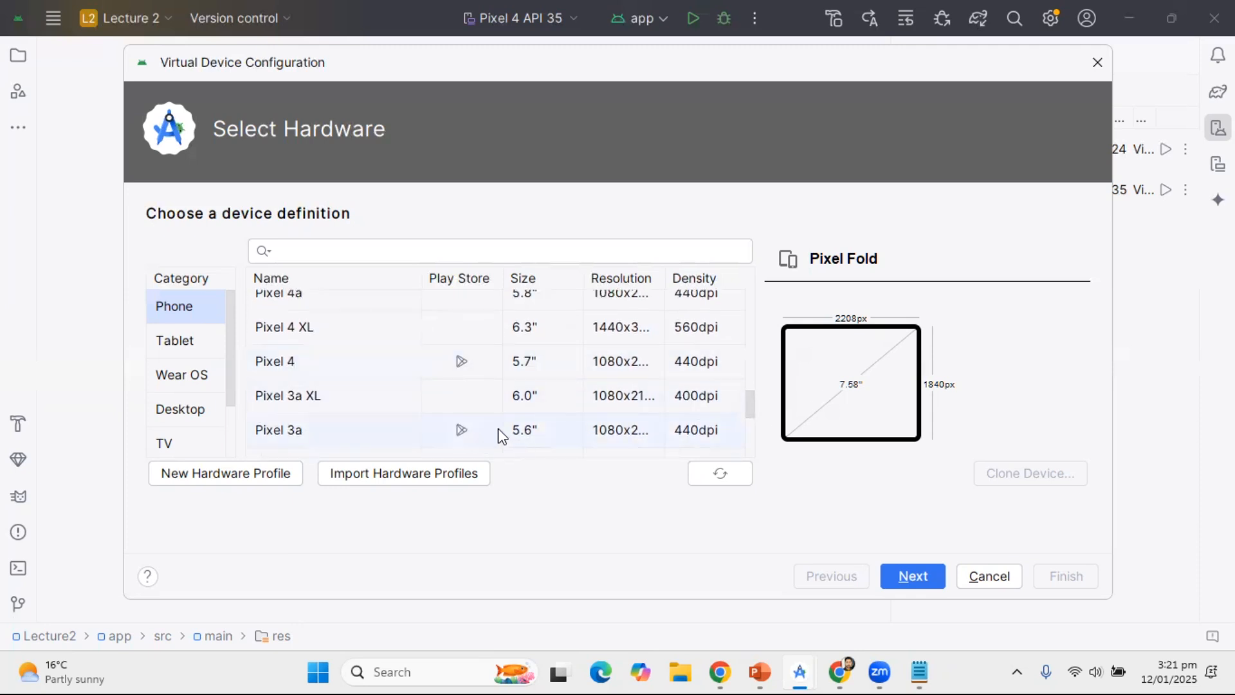
{"action": "left_click_drag", "start_coordinate": [754, 415], "coordinate": [761, 341]}
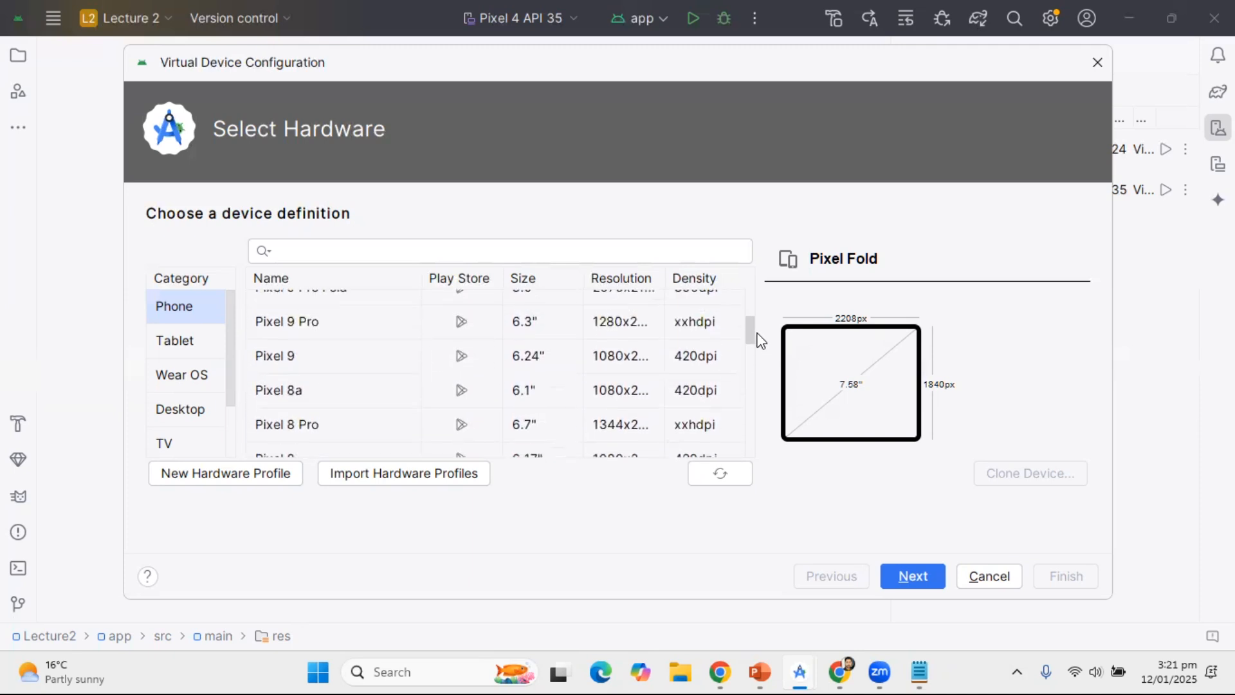
{"action": "left_click", "coordinate": [285, 362]}
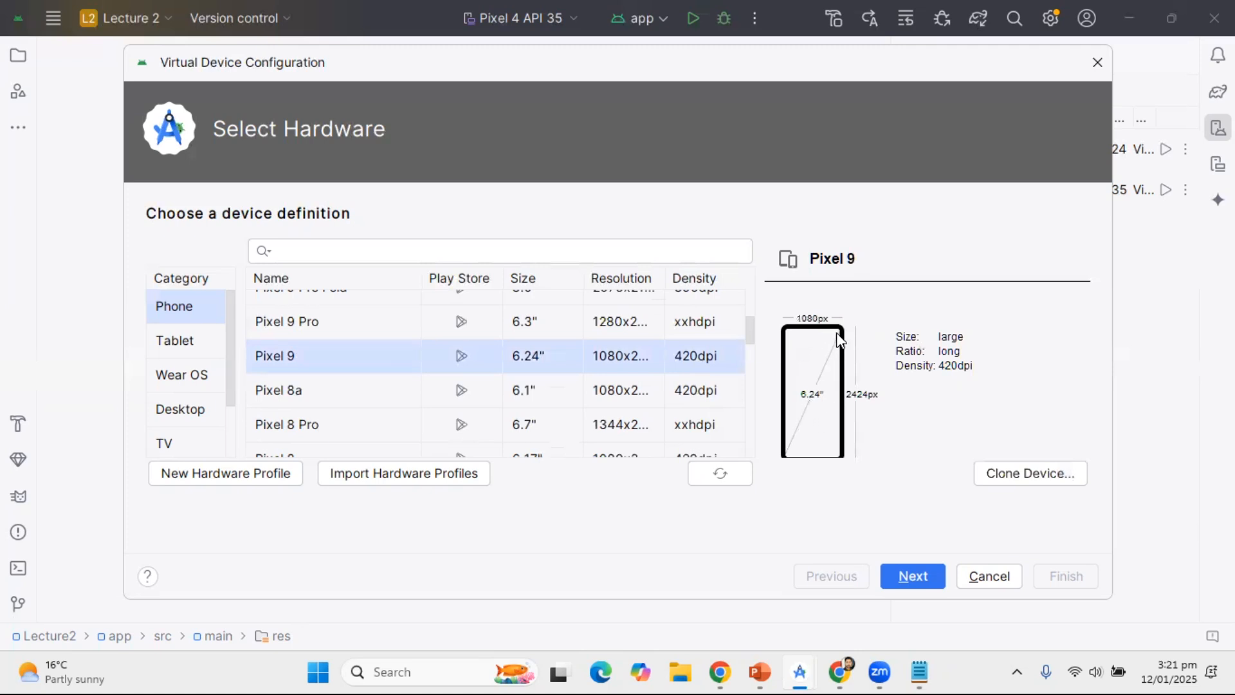
{"action": "left_click", "coordinate": [1014, 479]}
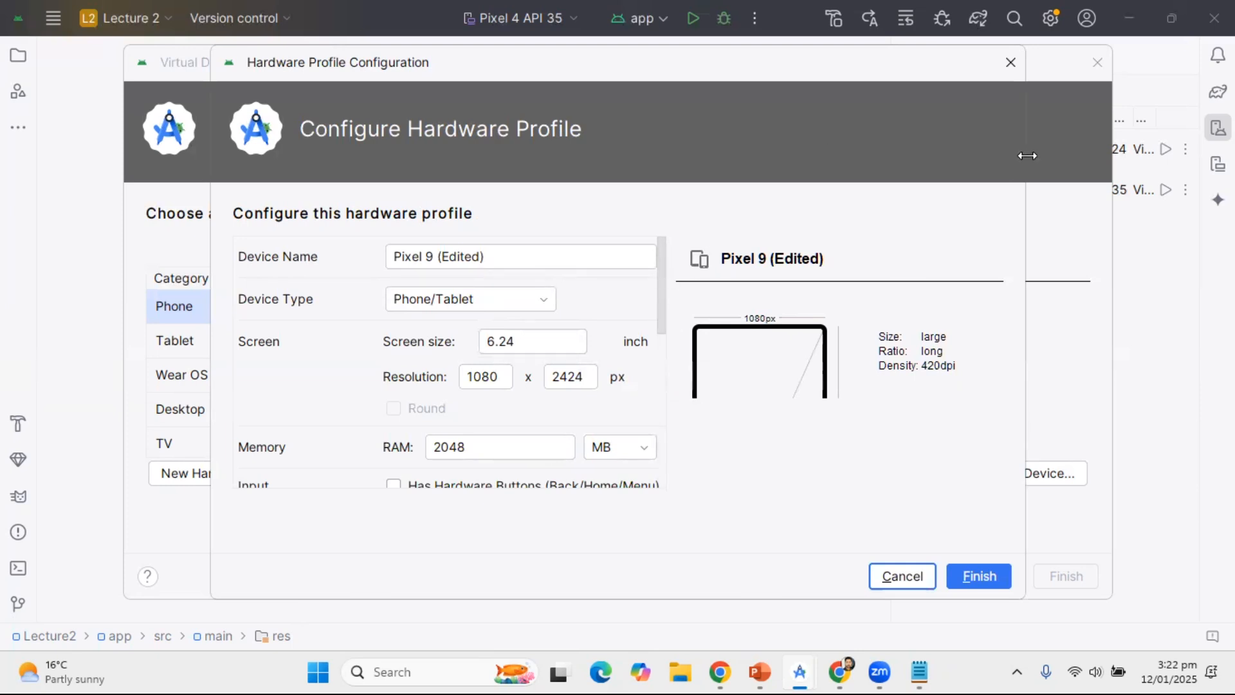
{"action": "left_click_drag", "start_coordinate": [1027, 156], "coordinate": [1179, 156]}
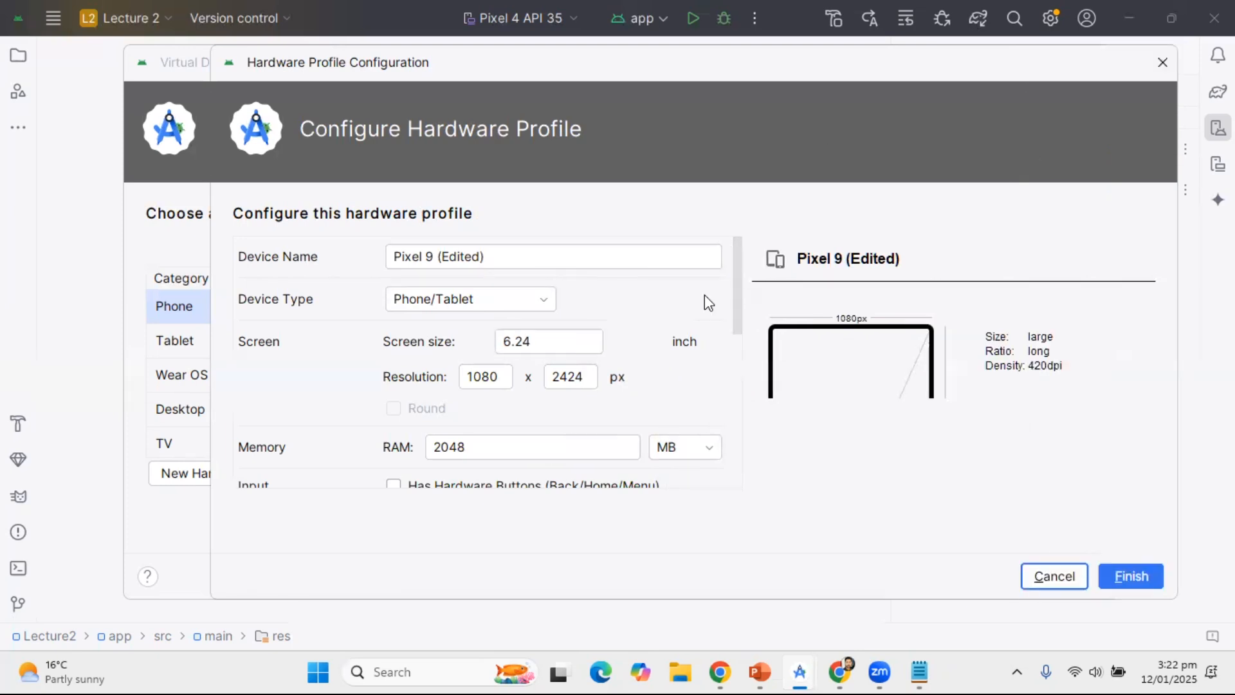
Set the cloned profile's screen size to 7.0 inches.
{"action": "left_click", "coordinate": [552, 347]}
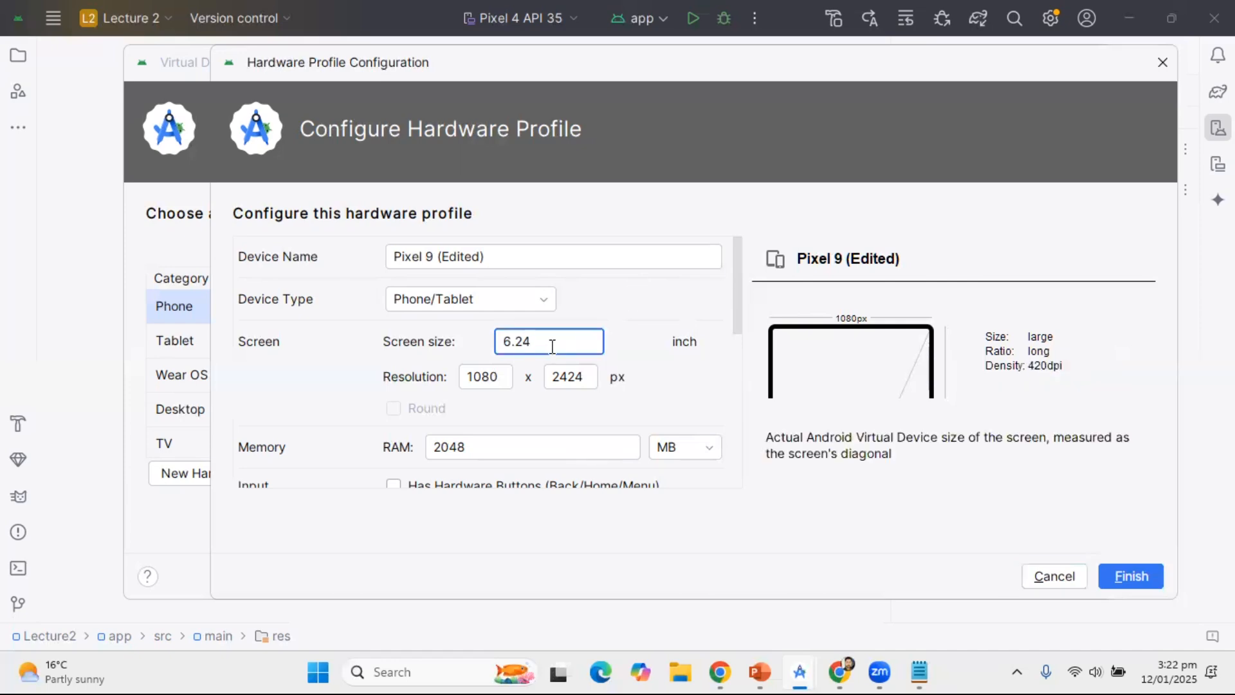
{"action": "key", "text": "shift+Left"}
{"action": "key", "text": "shift+Left"}
{"action": "type", "text": "5"}
{"action": "key", "text": "shift+Left"}
{"action": "key", "text": "shift+Left"}
{"action": "key", "text": "shift+Left"}
{"action": "type", "text": "7.0"}
{"action": "left_click", "coordinate": [489, 379]}
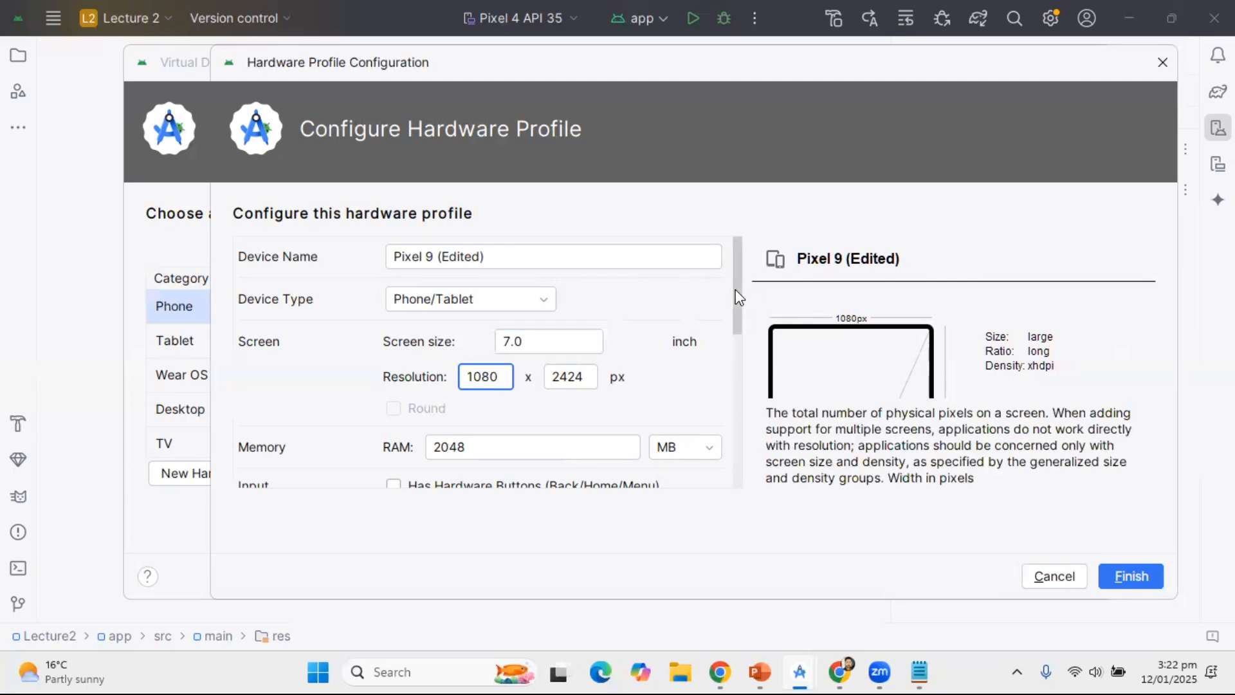
Try the Wear OS and Android TV device types for the profile, then restore Phone/Tablet.
{"action": "left_click", "coordinate": [483, 303]}
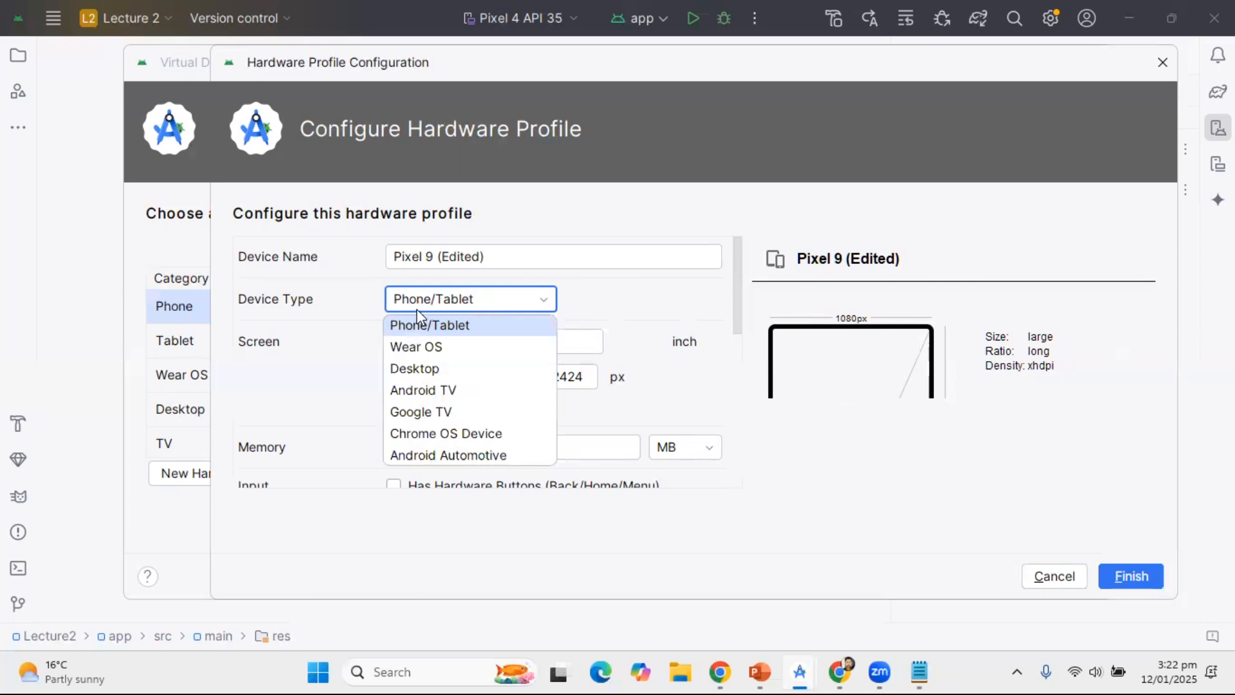
{"action": "left_click", "coordinate": [436, 352]}
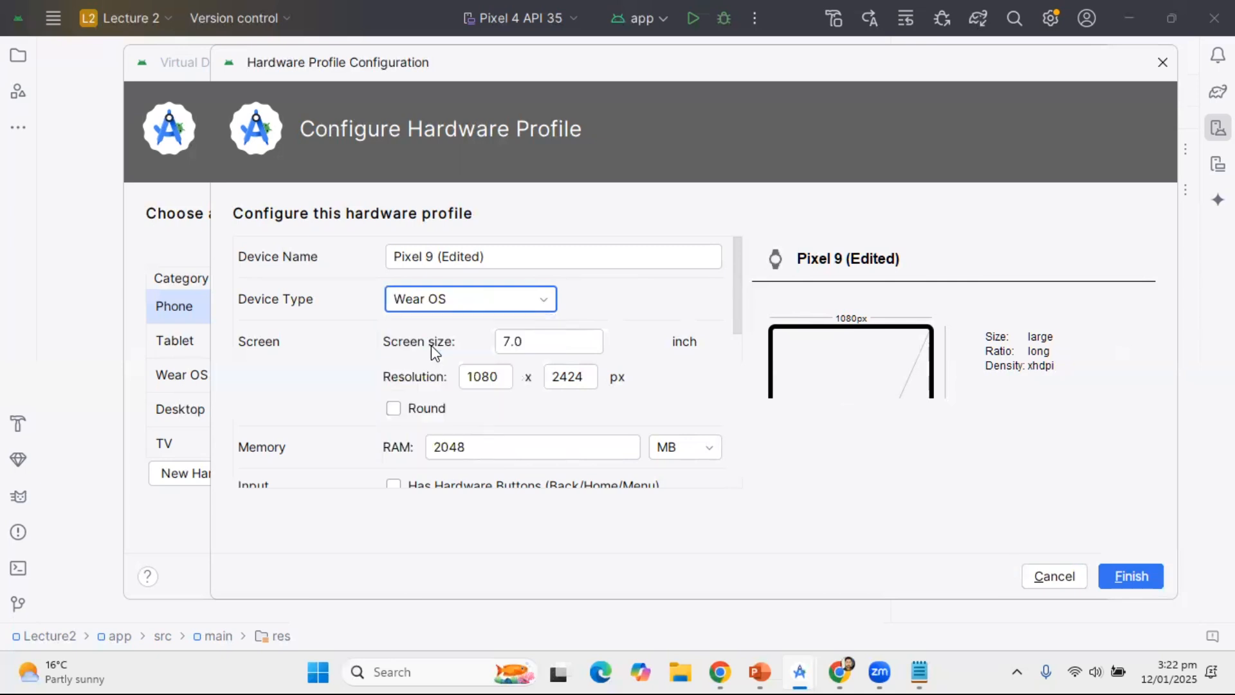
{"action": "left_click", "coordinate": [476, 310]}
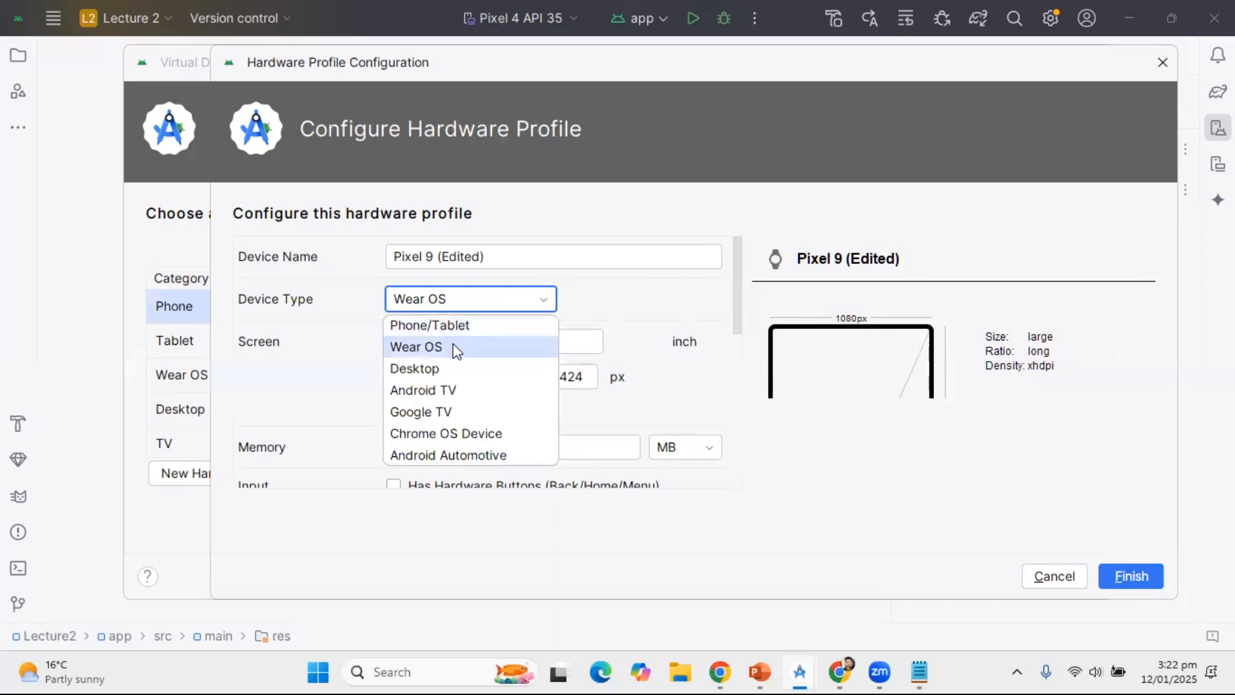
{"action": "left_click", "coordinate": [441, 393]}
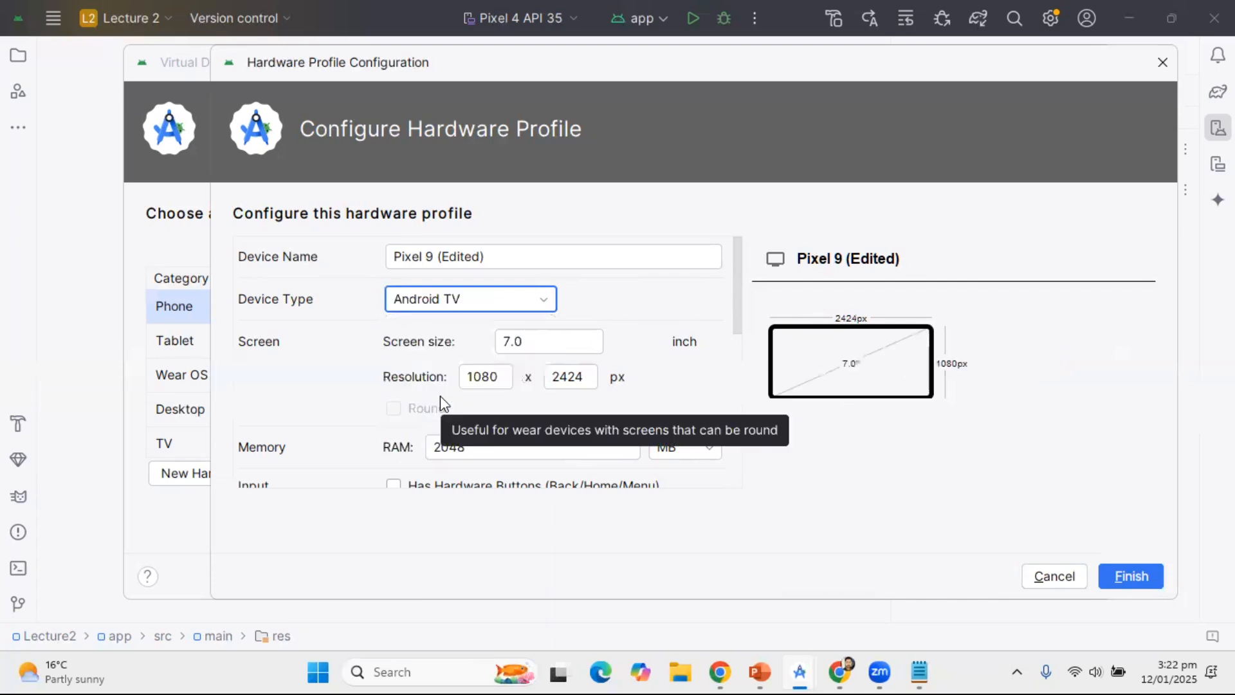
{"action": "left_click", "coordinate": [487, 300]}
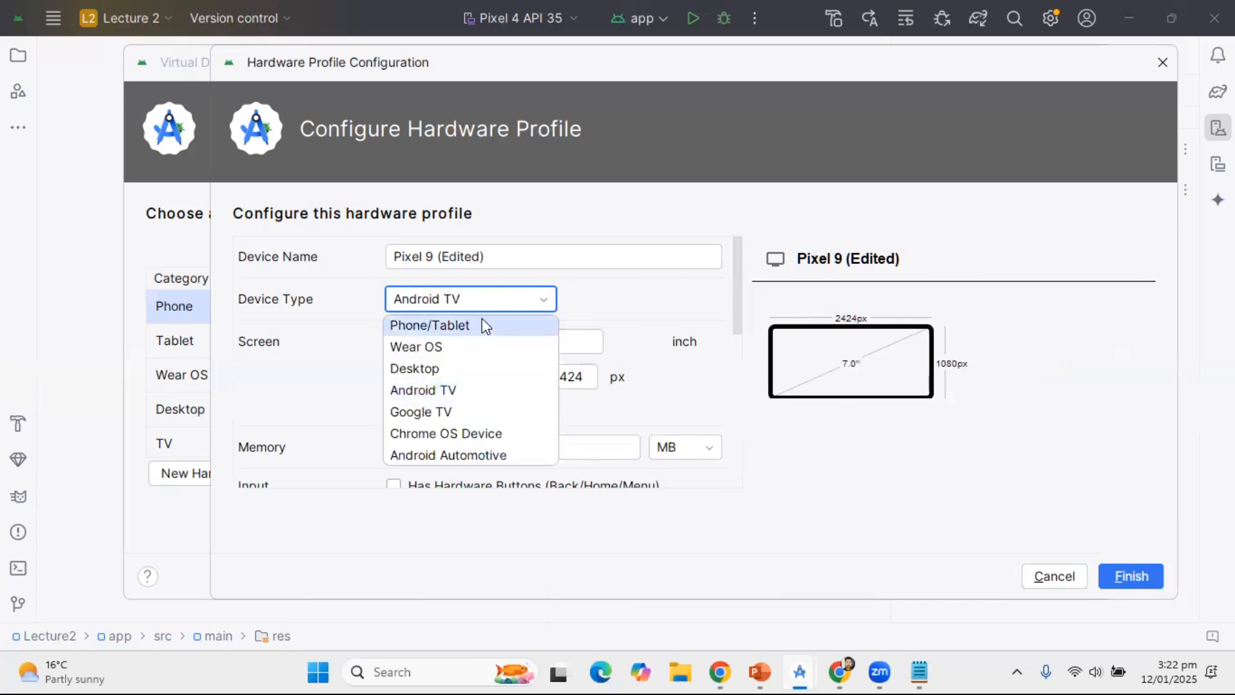
{"action": "left_click", "coordinate": [425, 328]}
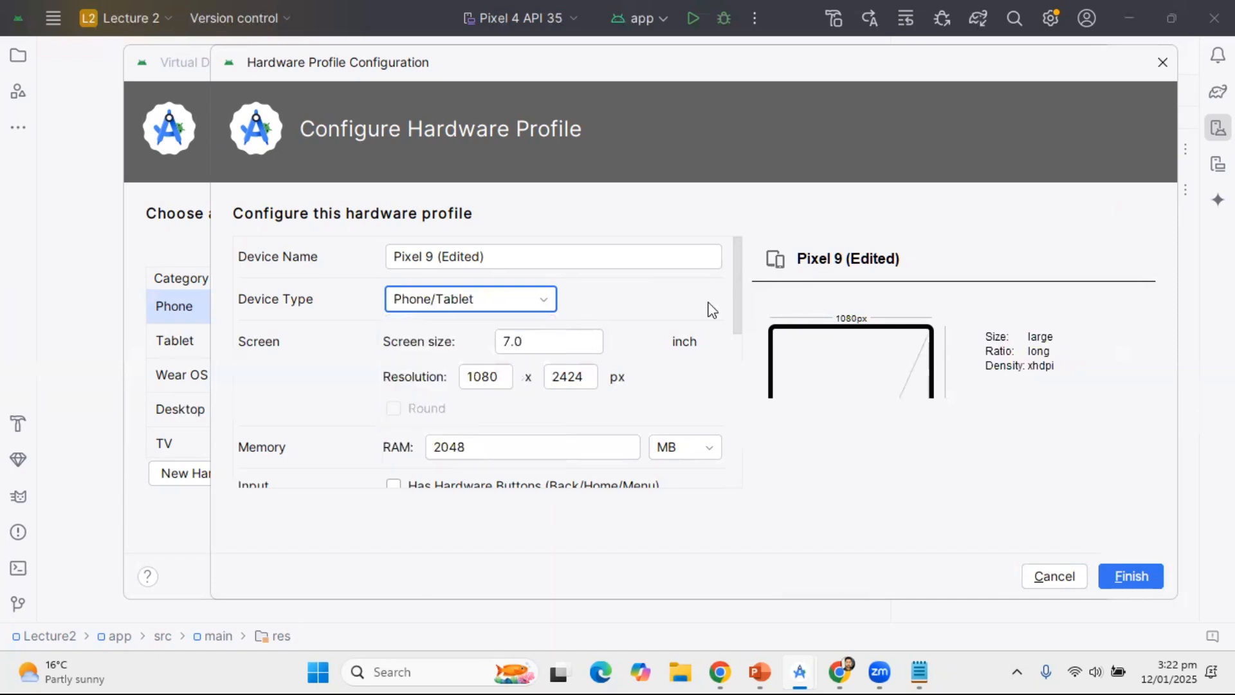
Rename the hardware profile's device as Myphone.
{"action": "left_click", "coordinate": [527, 254]}
{"action": "key", "text": "BackSpace"}
{"action": "key", "text": "BackSpace"}
{"action": "key", "text": "BackSpace"}
{"action": "key", "text": "BackSpace"}
{"action": "key", "text": "BackSpace"}
{"action": "key", "text": "BackSpace"}
{"action": "key", "text": "BackSpace"}
{"action": "key", "text": "BackSpace"}
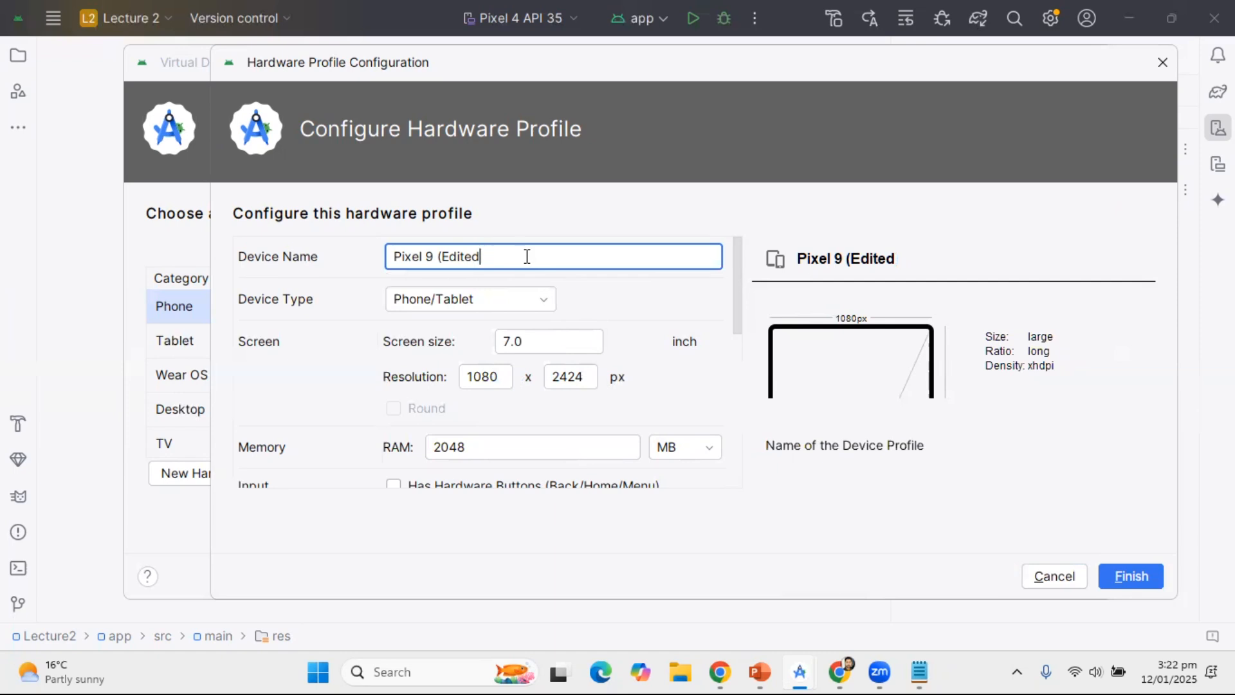
{"action": "key", "text": "BackSpace"}
{"action": "key", "text": "BackSpace"}
{"action": "key", "text": "BackSpace"}
{"action": "key", "text": "BackSpace"}
{"action": "key", "text": "BackSpace"}
{"action": "key", "text": "BackSpace"}
{"action": "key", "text": "BackSpace"}
{"action": "key", "text": "BackSpace"}
{"action": "type", "text": "My"}
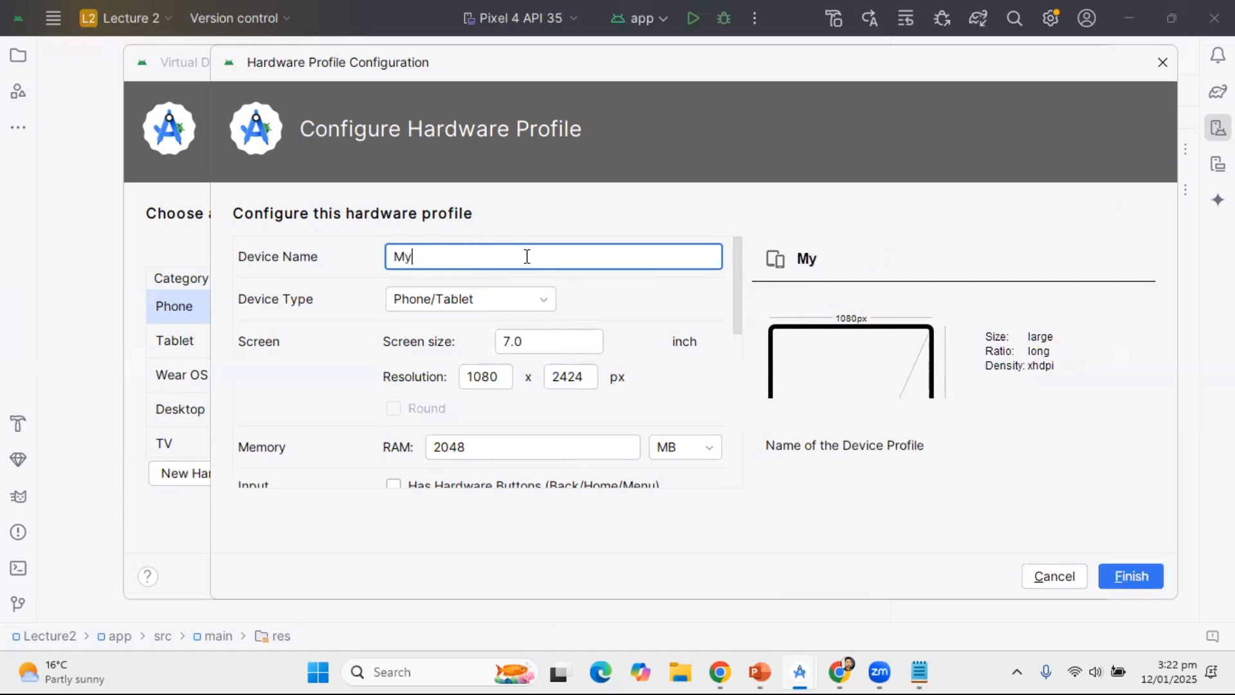
{"action": "type", "text": "phone"}
Set the profile's RAM to 1056 MB and disable the Portrait device state.
{"action": "left_click_drag", "start_coordinate": [737, 298], "coordinate": [739, 356]}
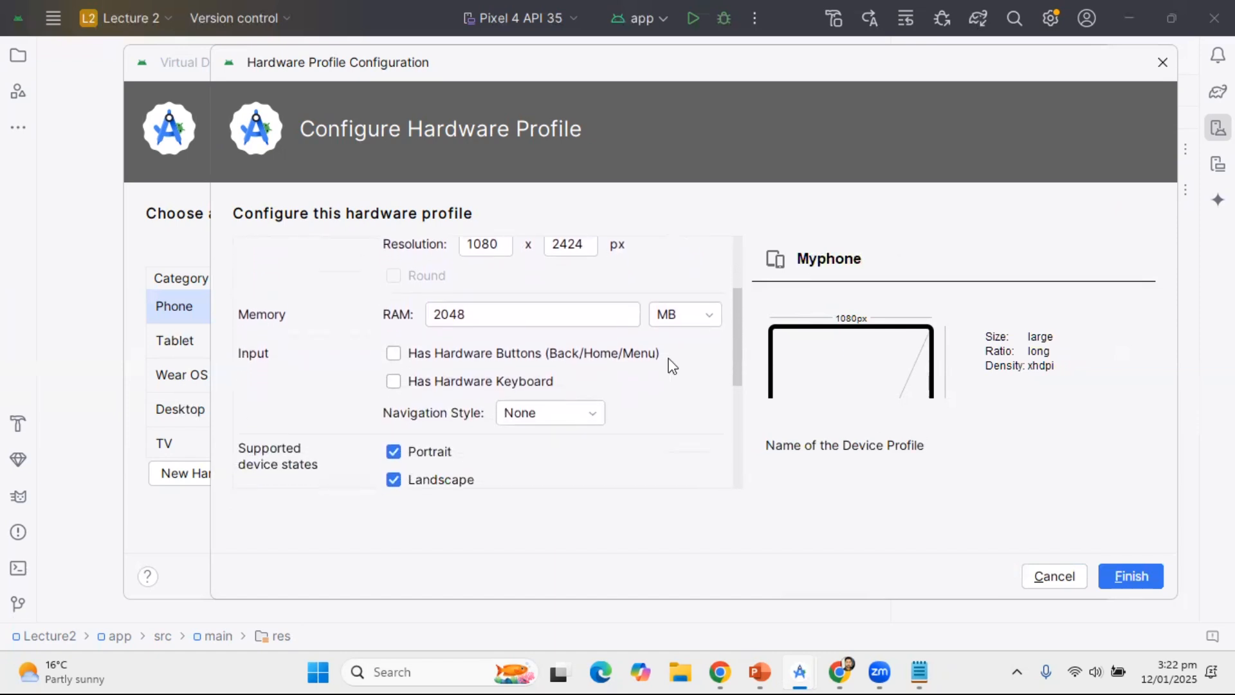
{"action": "double_click", "coordinate": [466, 315]}
{"action": "type", "text": "1"}
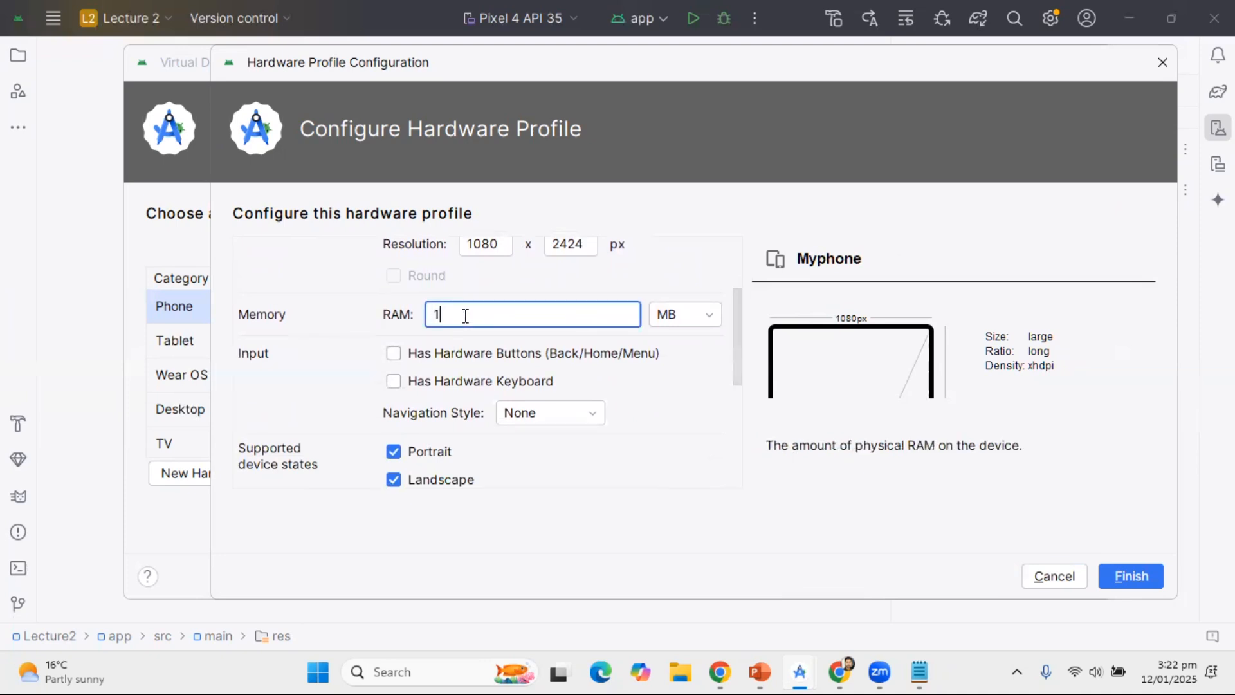
{"action": "type", "text": "025"}
{"action": "key", "text": "BackSpace"}
{"action": "key", "text": "BackSpace"}
{"action": "type", "text": "56"}
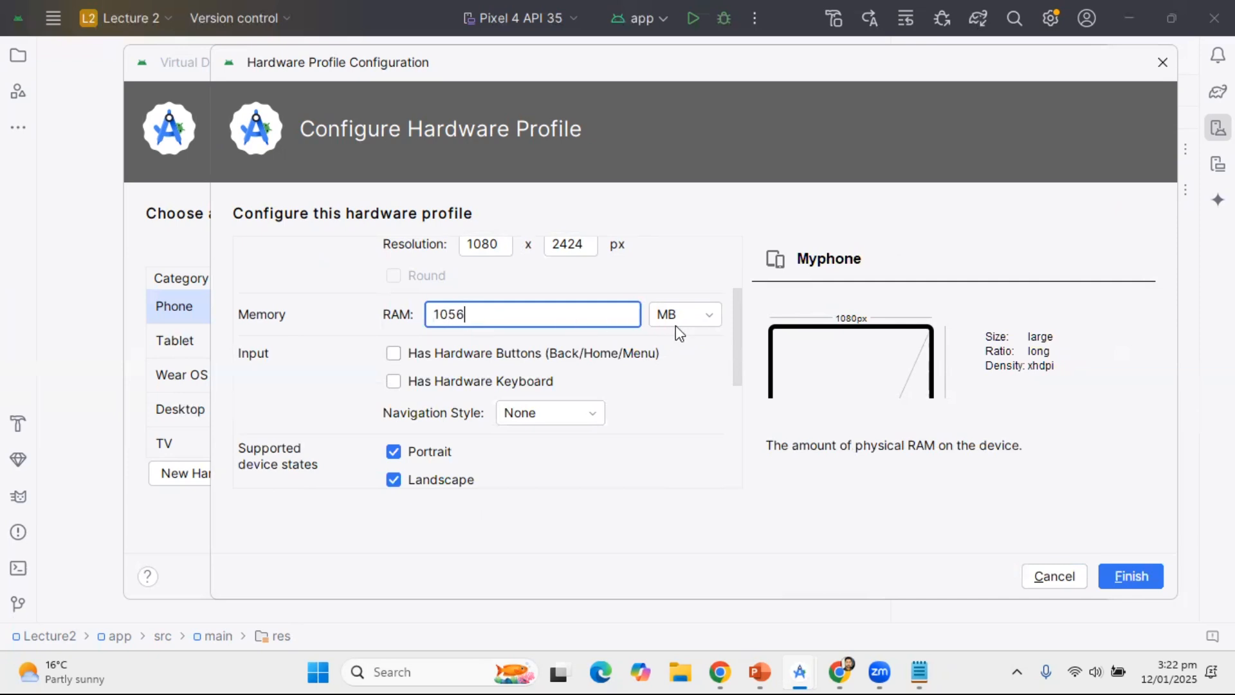
{"action": "left_click", "coordinate": [393, 453]}
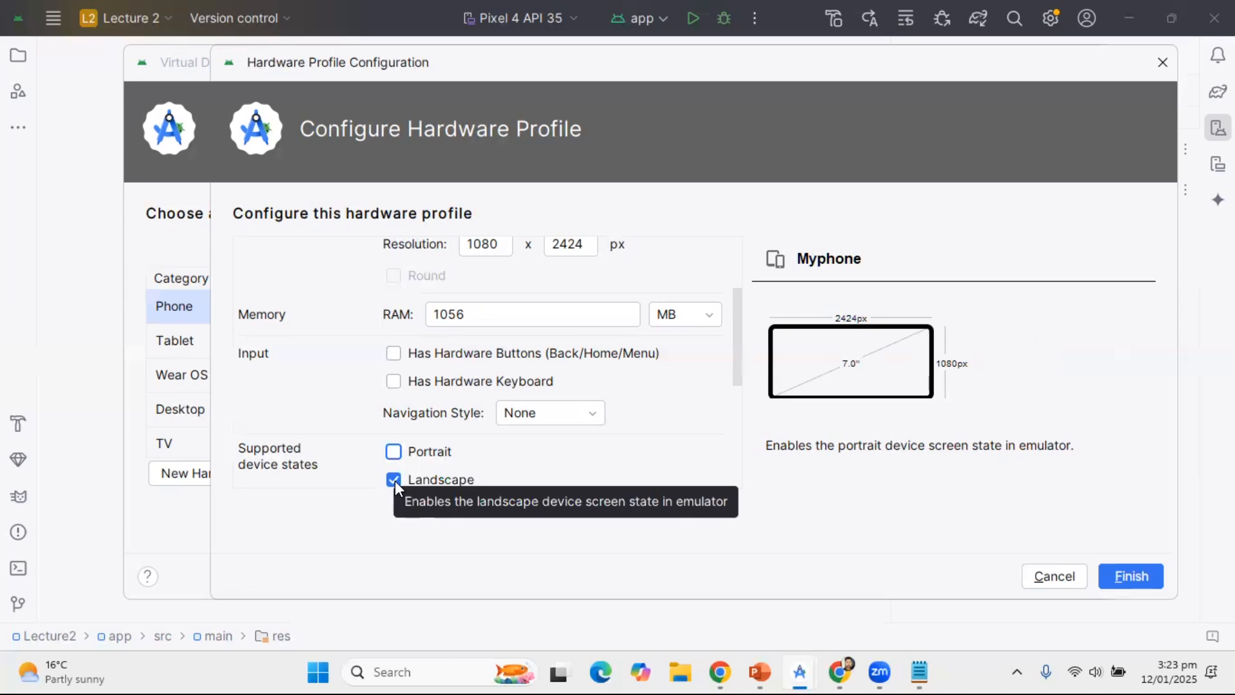
Enable both the Portrait and Landscape device states in the Myphone hardware profile.
{"action": "left_click", "coordinate": [393, 452]}
{"action": "left_click", "coordinate": [393, 480]}
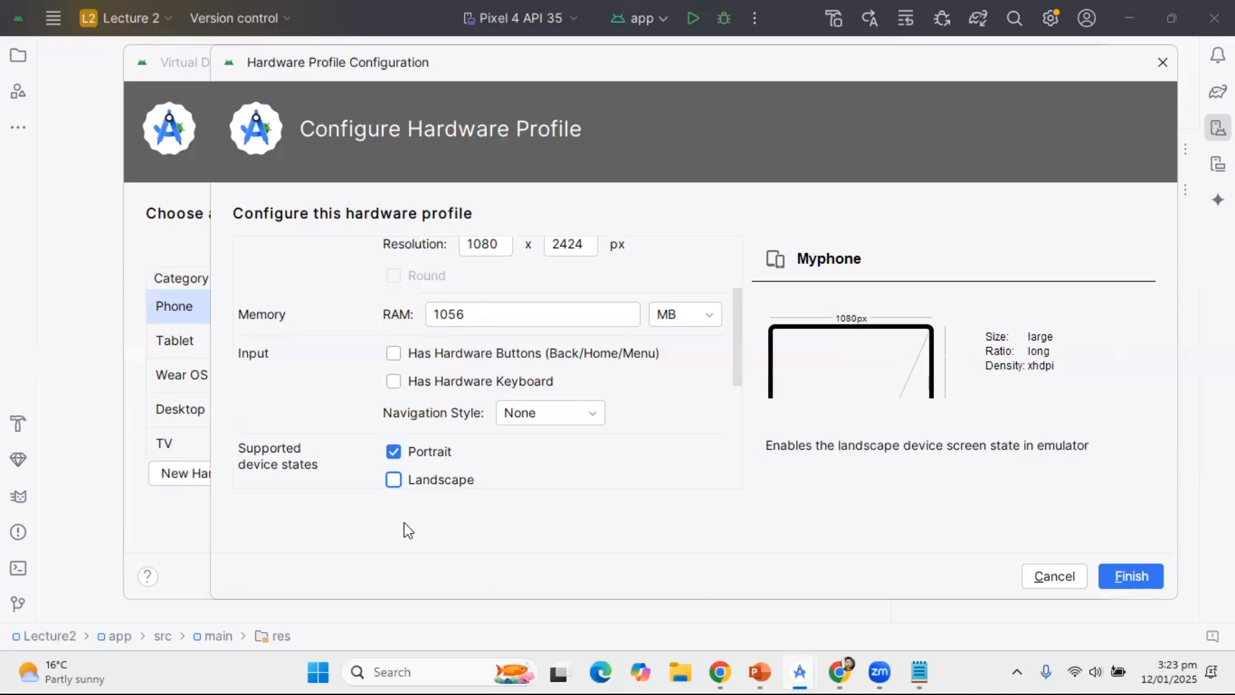
{"action": "left_click", "coordinate": [393, 480]}
{"action": "left_click_drag", "start_coordinate": [538, 71], "coordinate": [416, 64]}
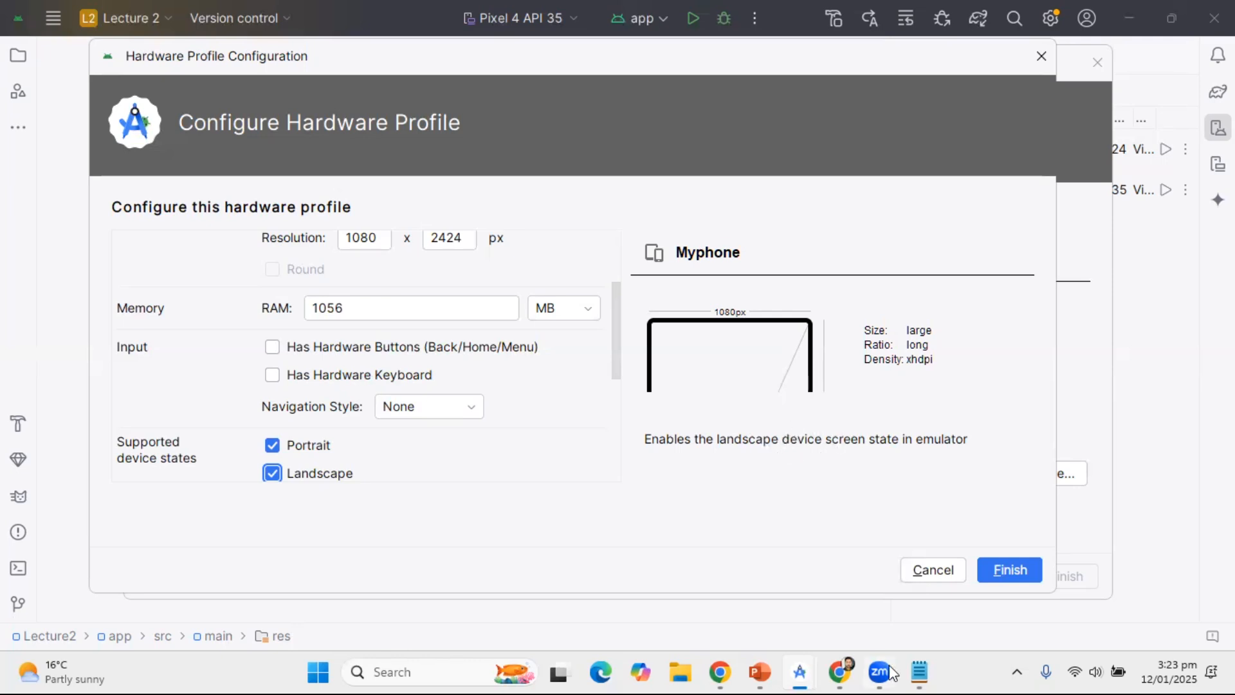
Switch to Notepad and replace the note's text with HXAM.
{"action": "left_click", "coordinate": [919, 671]}
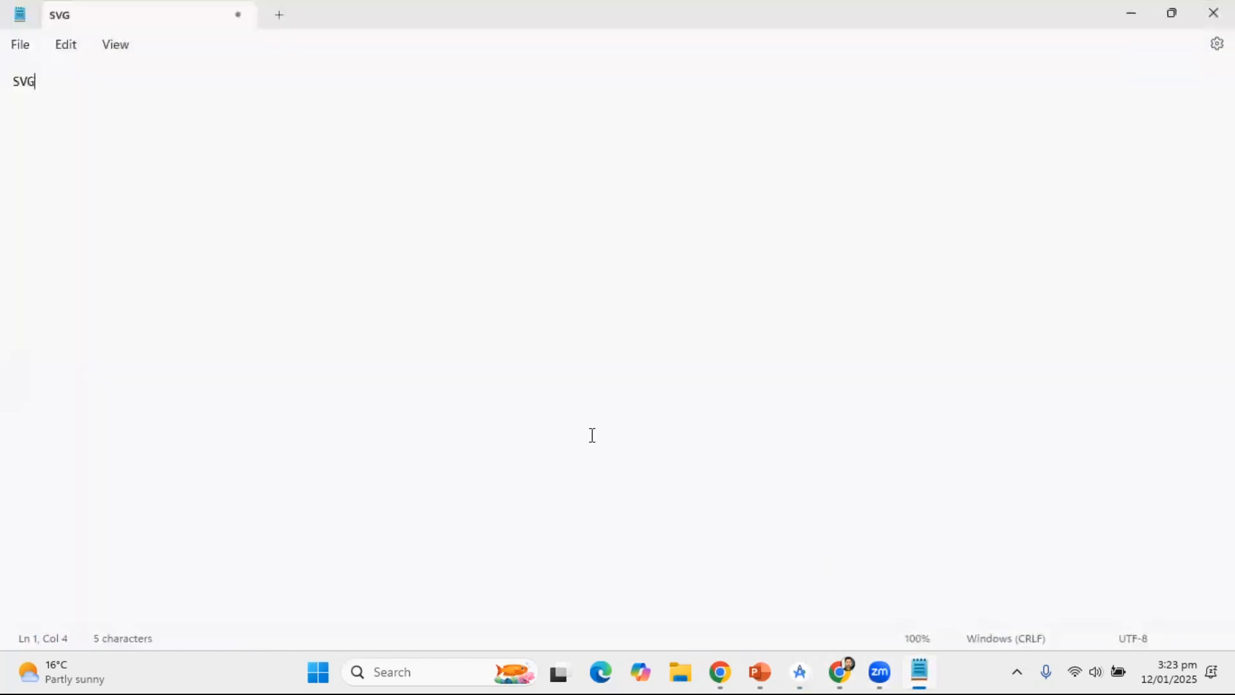
{"action": "key", "text": "ctrl+a"}
{"action": "type", "text": "Hxam"}
{"action": "key", "text": "BackSpace"}
{"action": "key", "text": "BackSpace"}
{"action": "key", "text": "BackSpace"}
{"action": "type", "text": "XAM"}
{"action": "key", "text": "Left"}
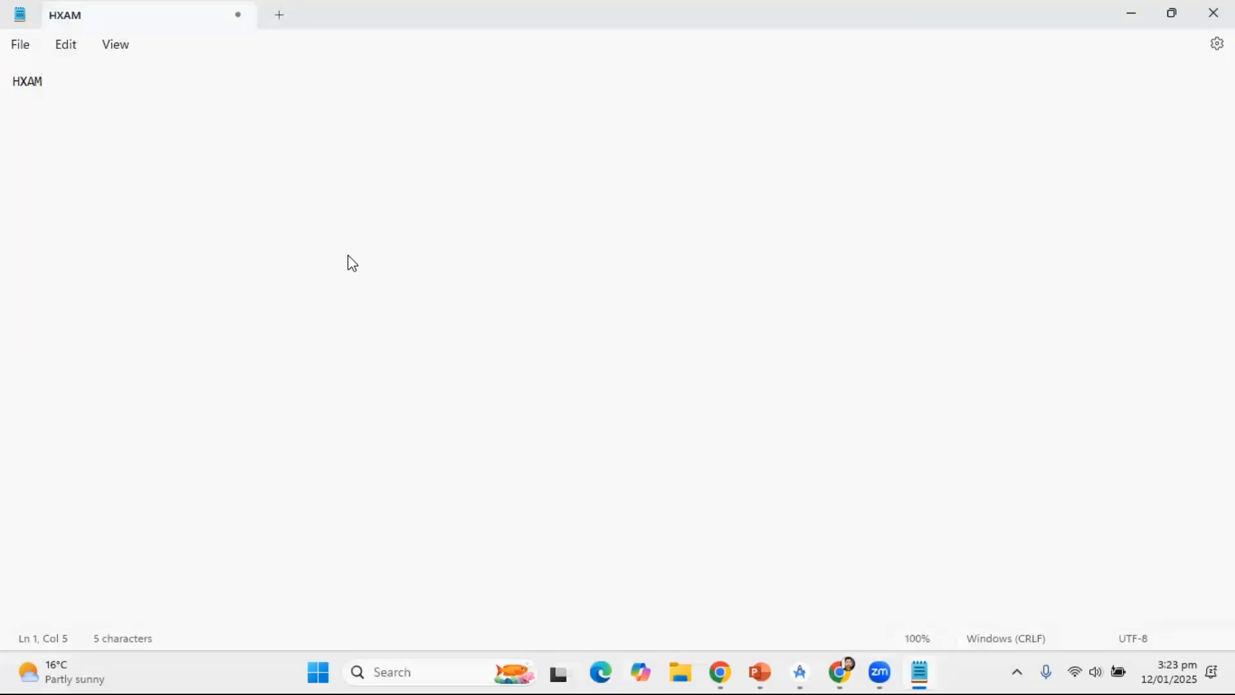
{"action": "key", "text": "shift+Left"}
{"action": "key", "text": "shift+Left"}
{"action": "key", "text": "shift+Left"}
{"action": "key", "text": "shift+Left"}
Add the word Intel after HXAM in the note and highlight the whole line.
{"action": "key", "text": "End"}
{"action": "type", "text": "I"}
{"action": "type", "text": "nv"}
{"action": "key", "text": "BackSpace"}
{"action": "key", "text": "BackSpace"}
{"action": "type", "text": "nte"}
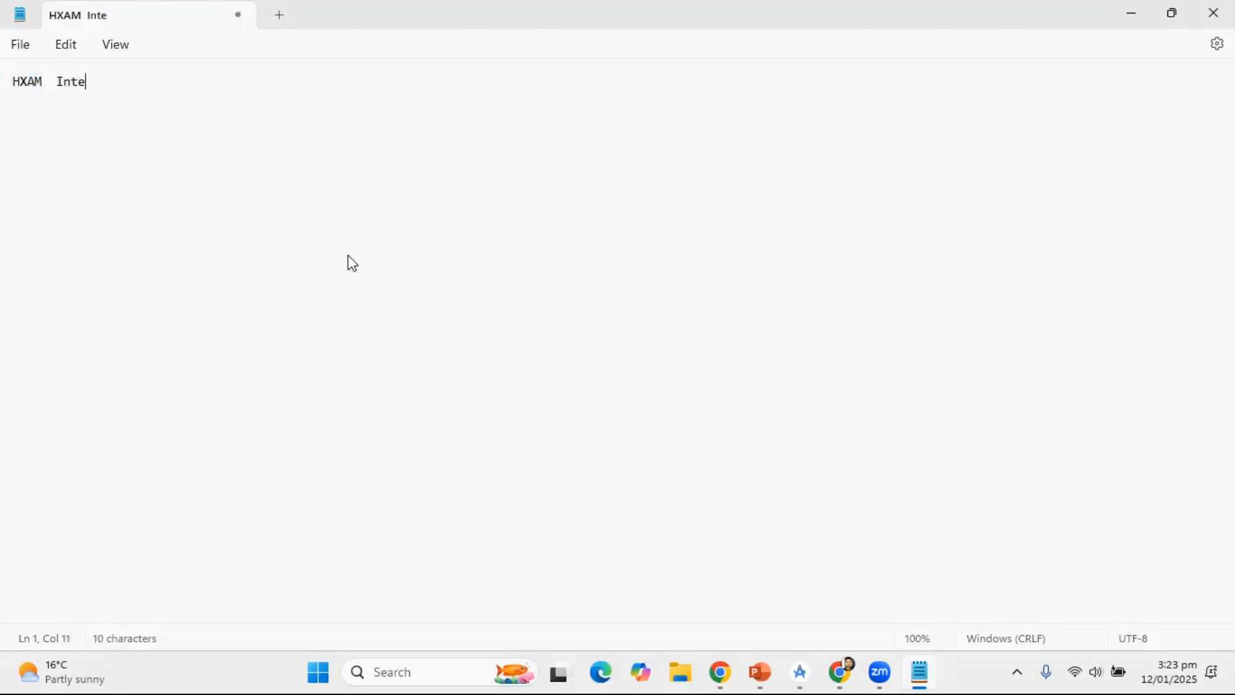
{"action": "type", "text": "l"}
{"action": "key", "text": "shift+Left"}
{"action": "key", "text": "ctrl+shift+Left"}
{"action": "key", "text": "ctrl+shift+Left"}
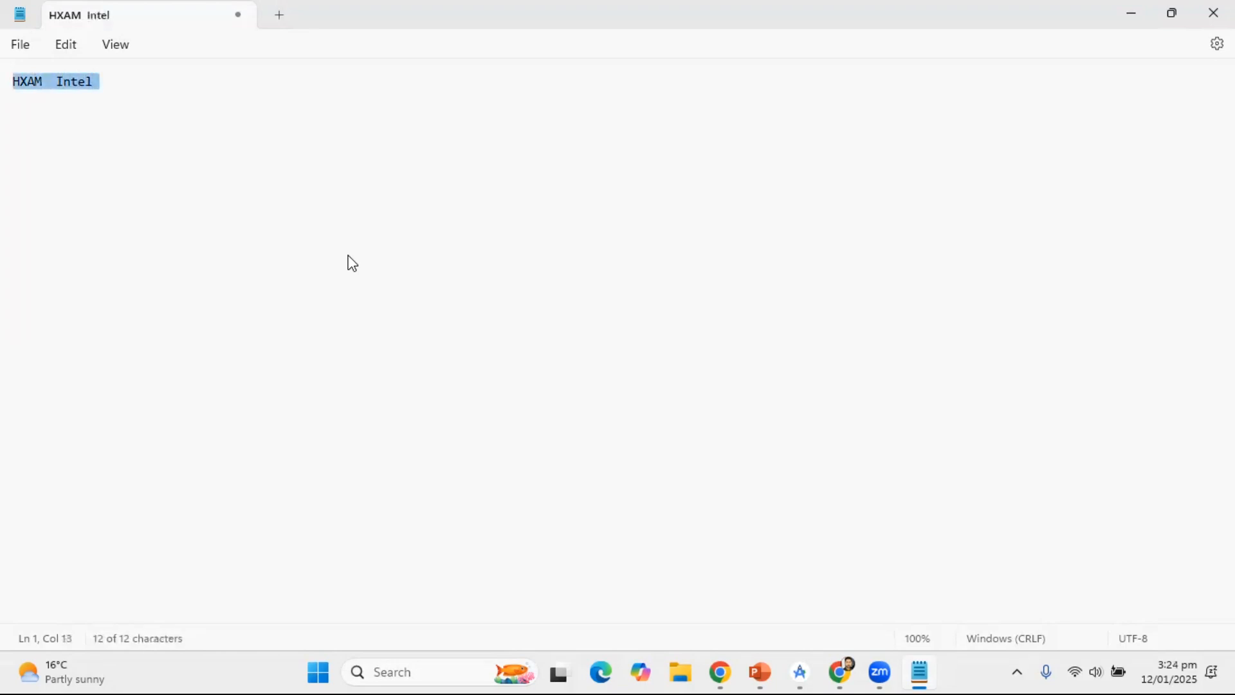
Highlight the word Intel in the Notepad note and return to Android Studio's hardware profile configuration.
{"action": "key", "text": "alt+Tab"}
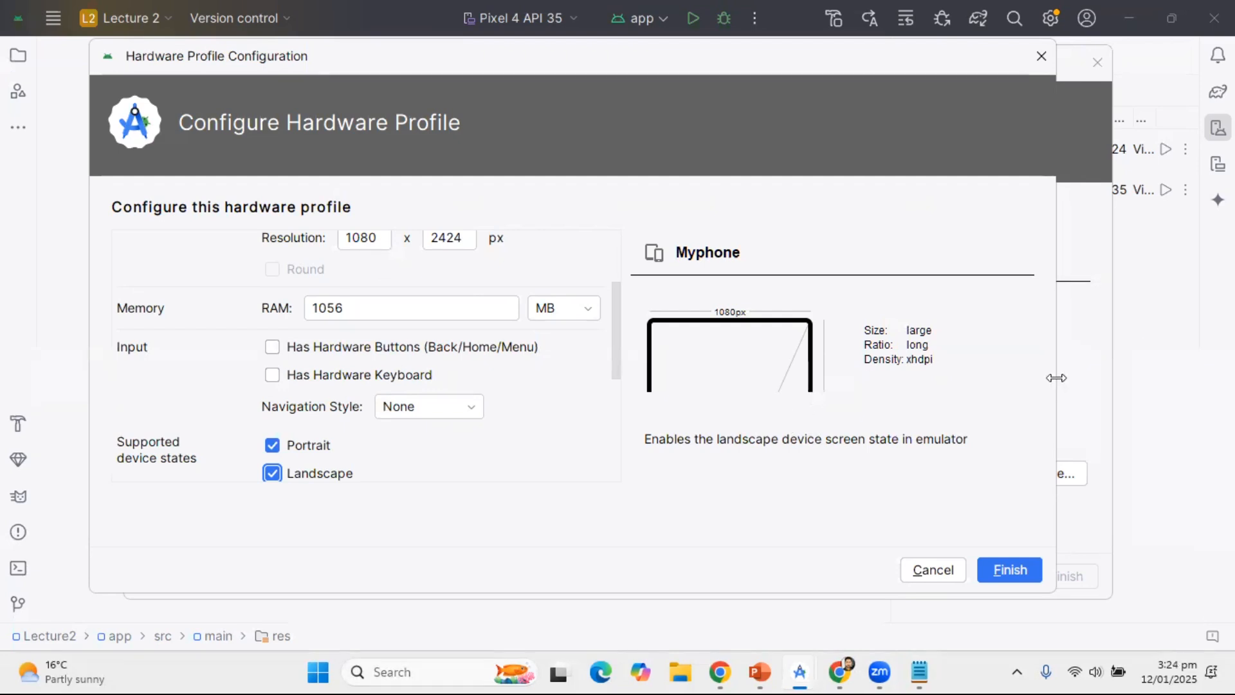
{"action": "left_click_drag", "start_coordinate": [1056, 378], "coordinate": [1044, 377]}
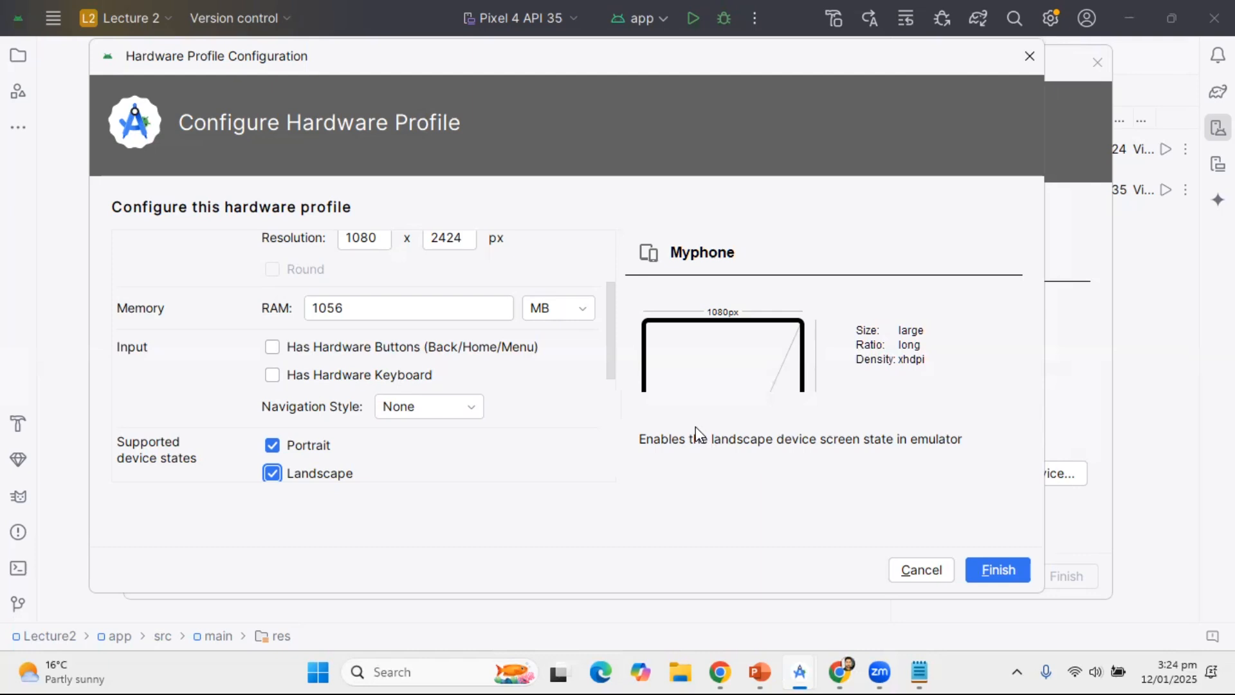
{"action": "key", "text": "alt+Tab"}
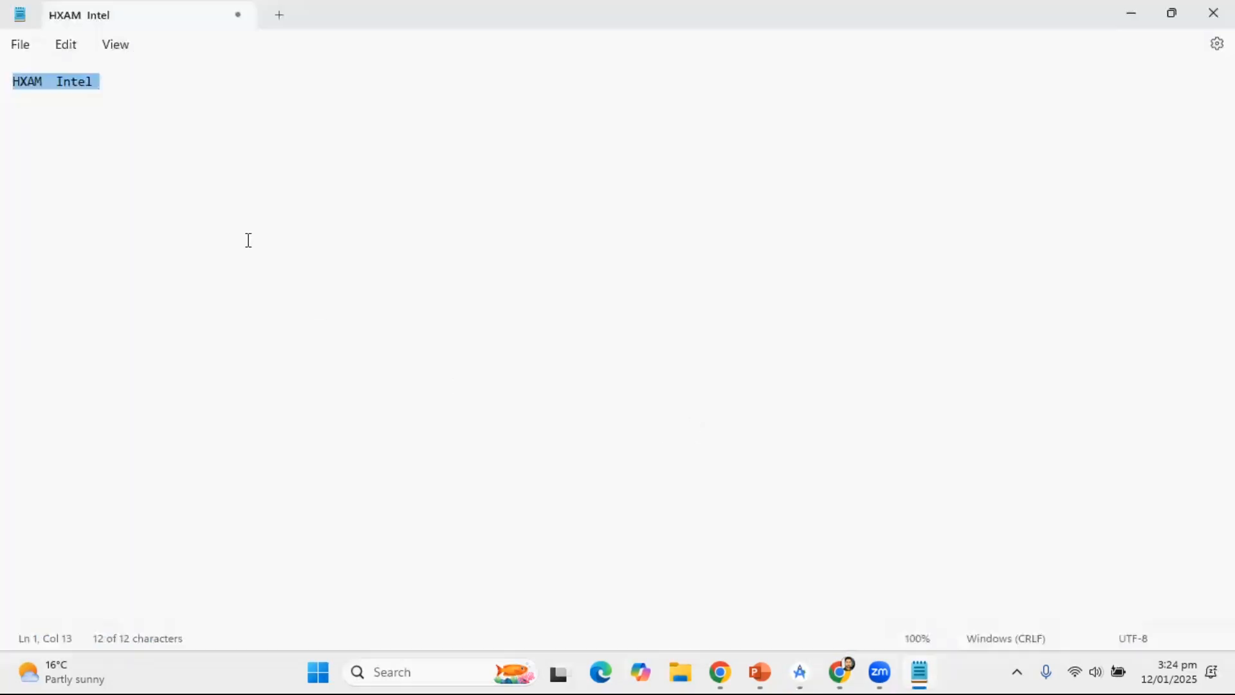
{"action": "double_click", "coordinate": [69, 85]}
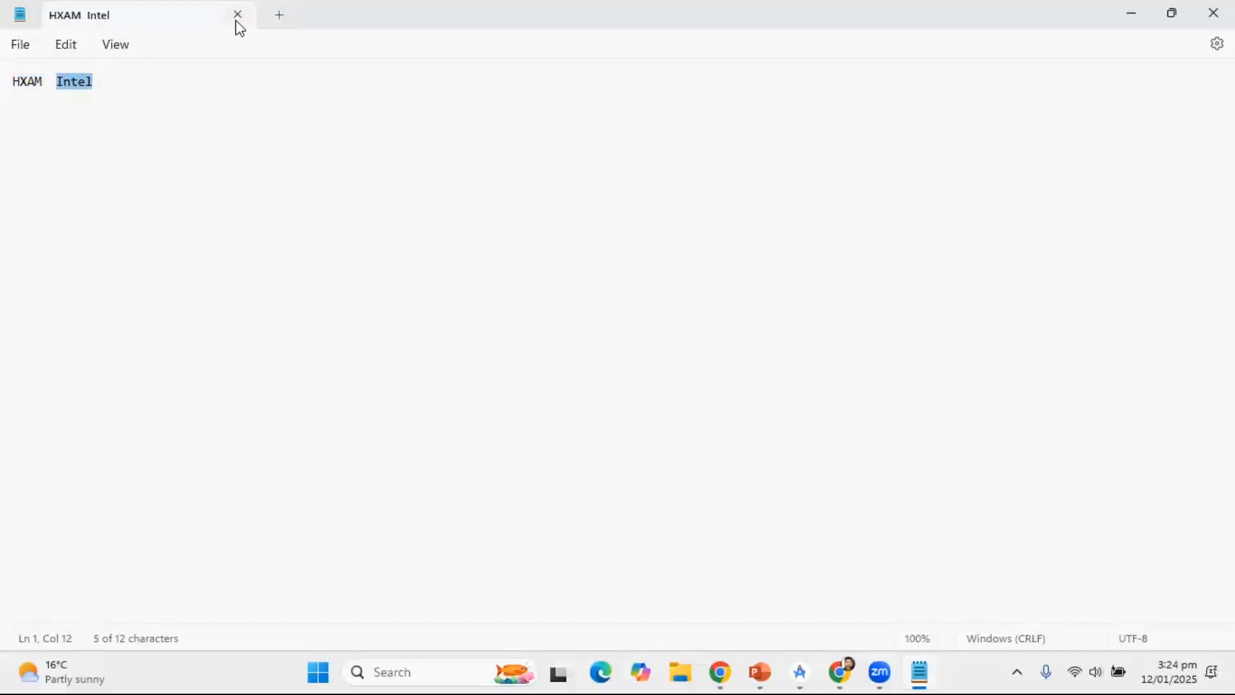
{"action": "left_click", "coordinate": [1127, 13]}
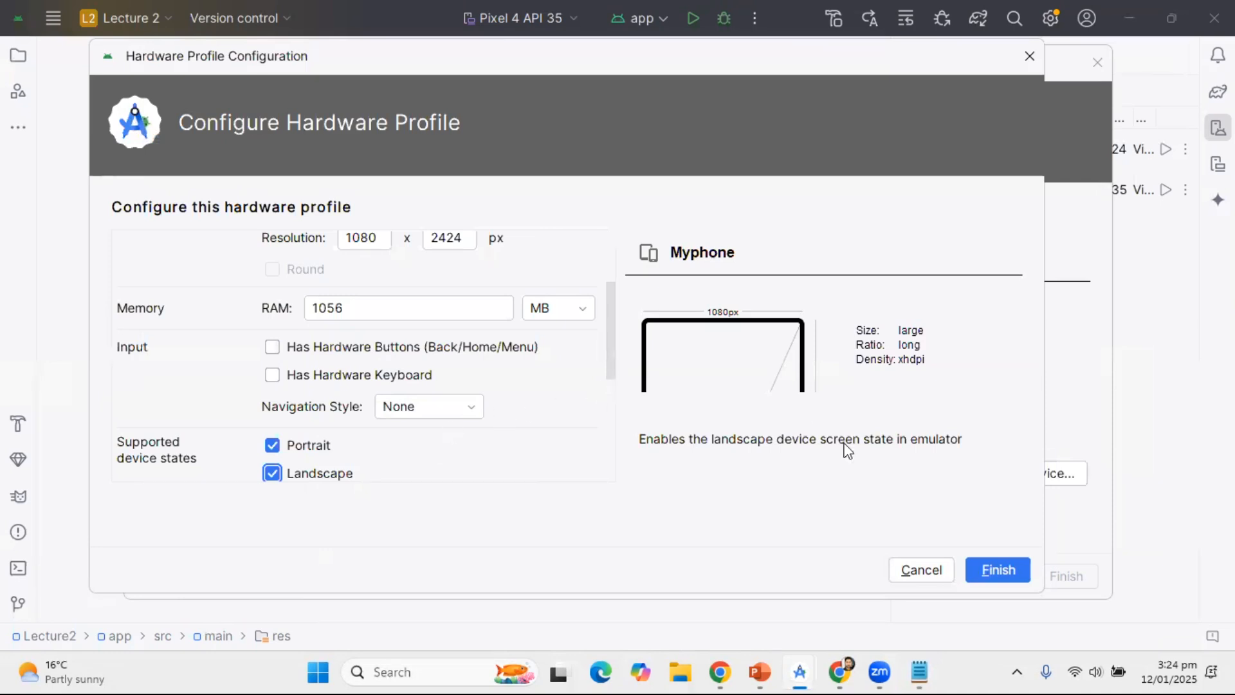
Save the Myphone hardware profile to the device definitions.
{"action": "left_click", "coordinate": [992, 561]}
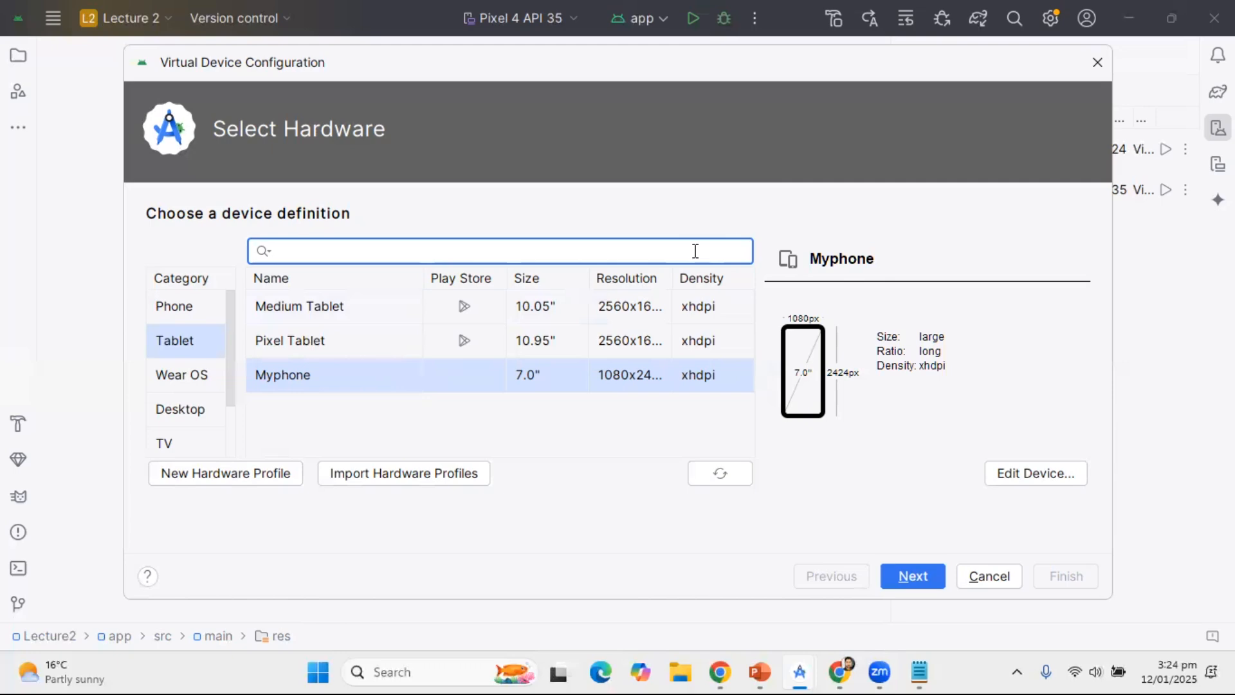
{"action": "left_click_drag", "start_coordinate": [751, 64], "coordinate": [734, 21]}
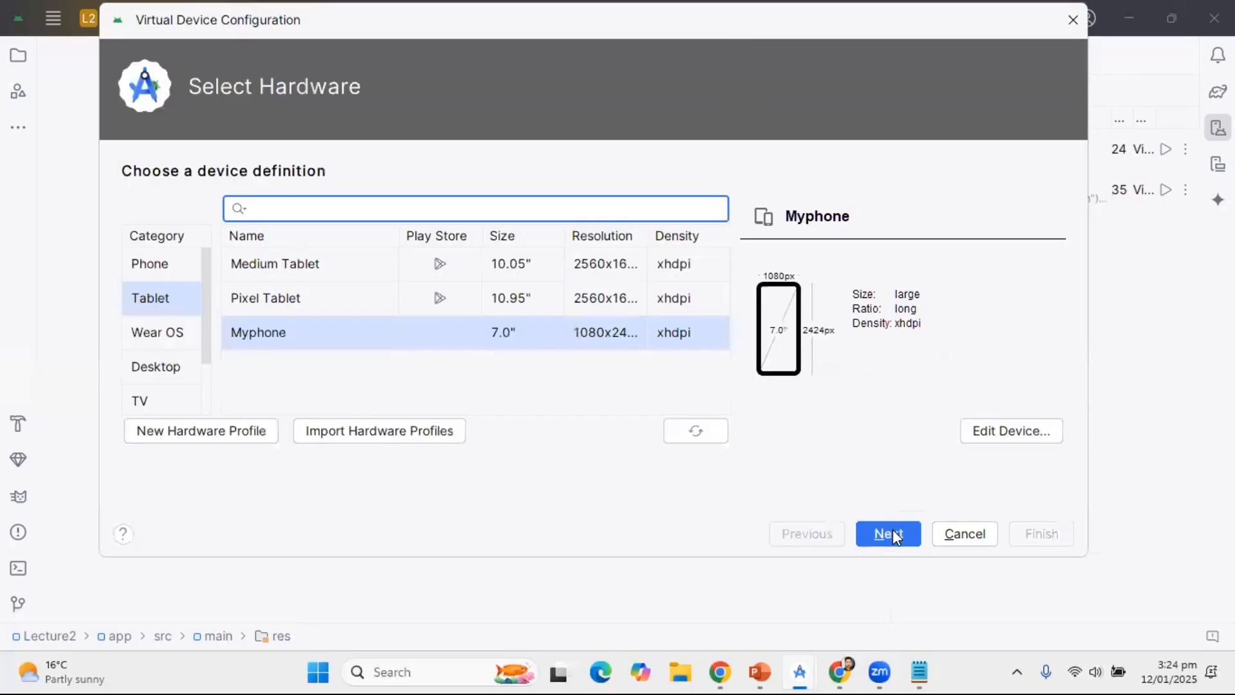
Reopen the Myphone hardware profile to review its screen size setting, and close it without changes.
{"action": "left_click", "coordinate": [1021, 430]}
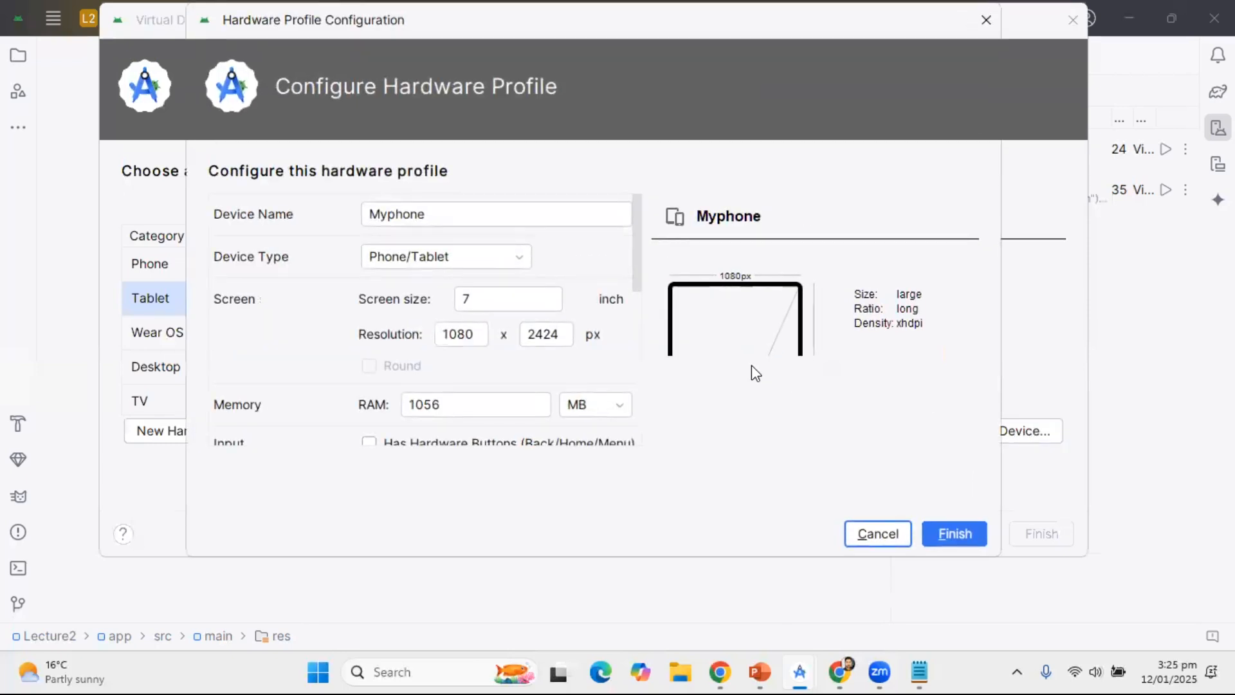
{"action": "left_click", "coordinate": [503, 305]}
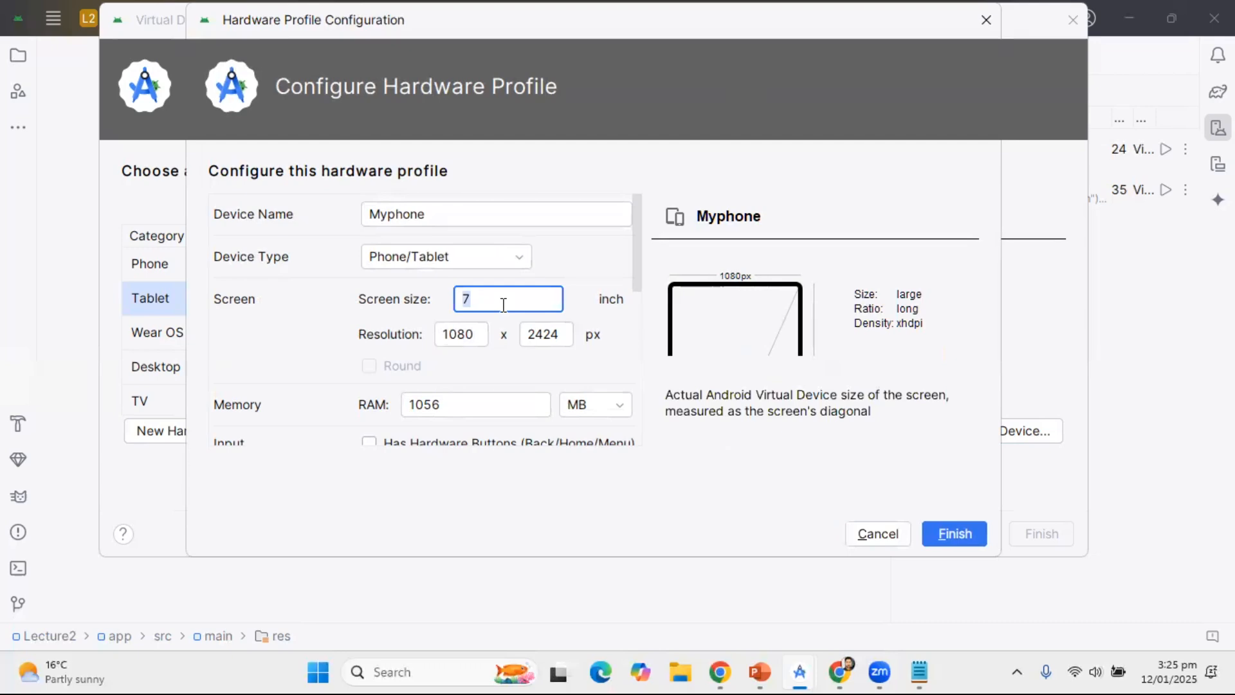
{"action": "left_click", "coordinate": [987, 21]}
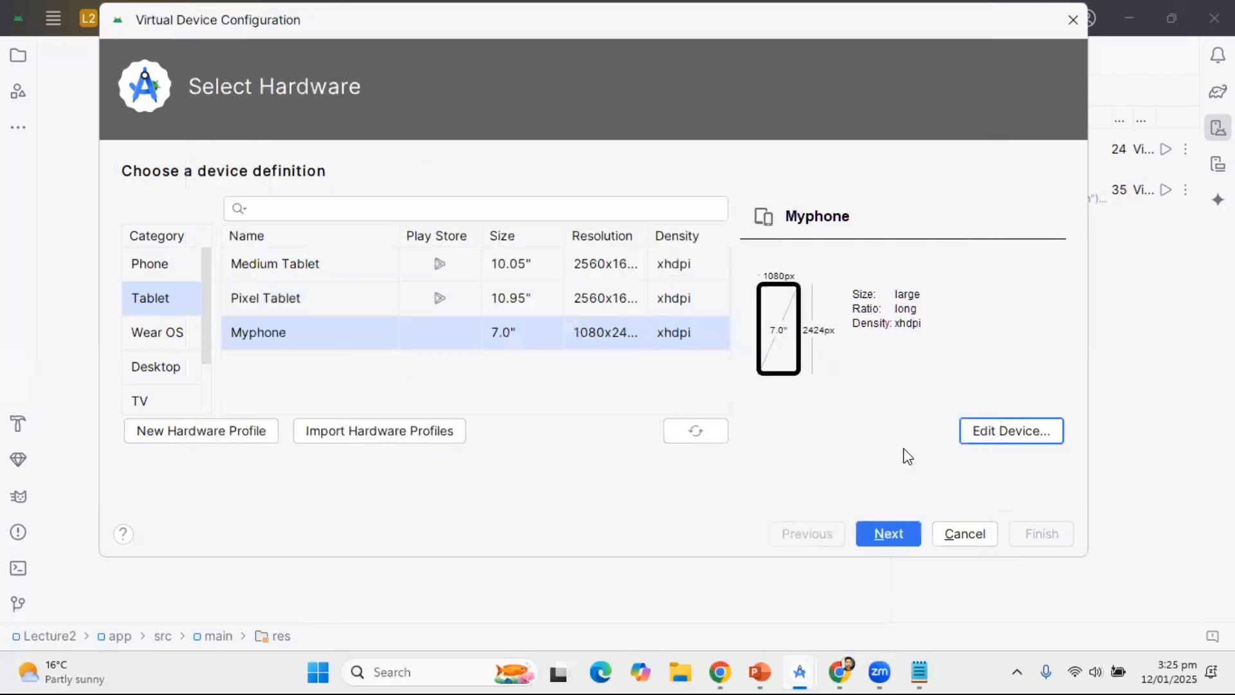
{"action": "left_click", "coordinate": [898, 534]}
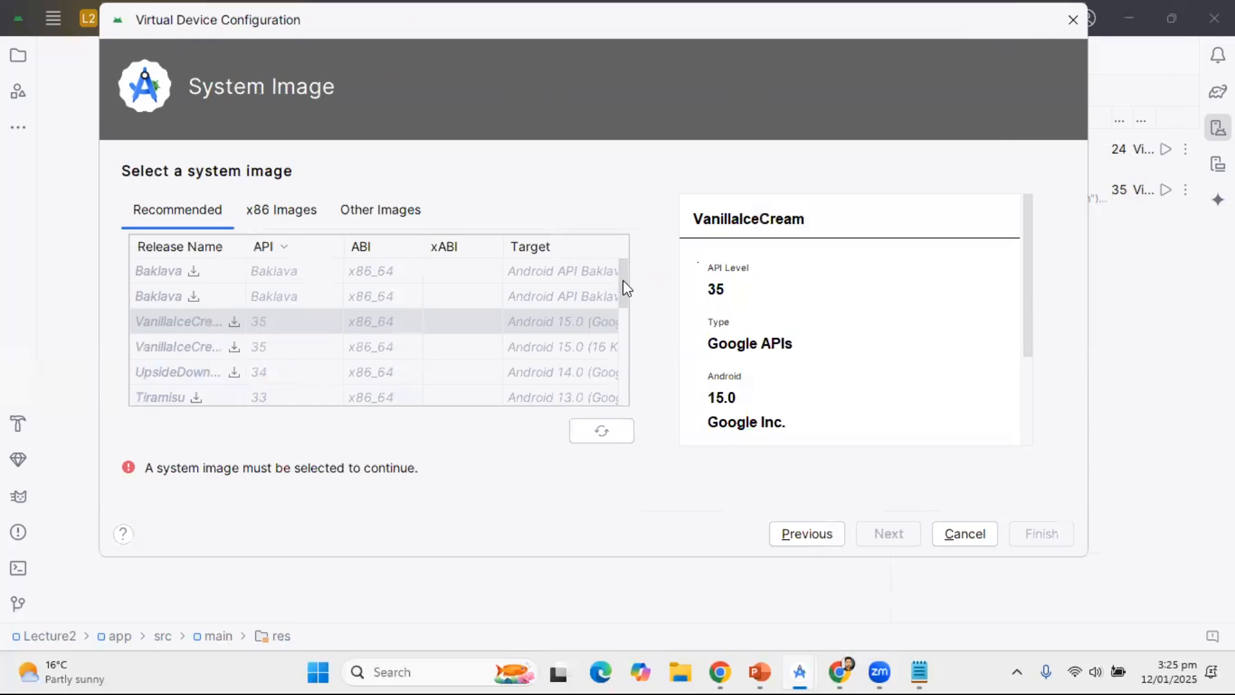
{"action": "mouse_move", "coordinate": [623, 280]}
{"action": "left_mouse_down"}
{"action": "mouse_move", "coordinate": [630, 392]}
{"action": "mouse_move", "coordinate": [622, 270]}
{"action": "left_mouse_up"}
{"action": "left_click_drag", "start_coordinate": [625, 293], "coordinate": [632, 400]}
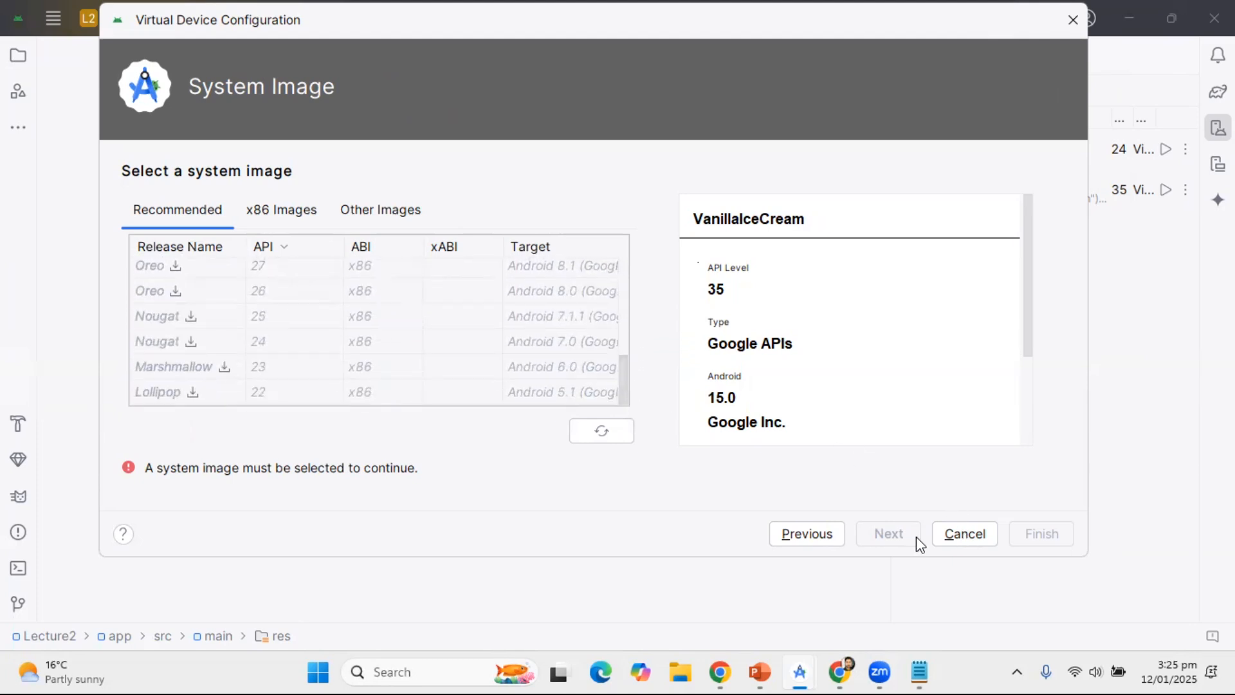
{"action": "left_click", "coordinate": [803, 534]}
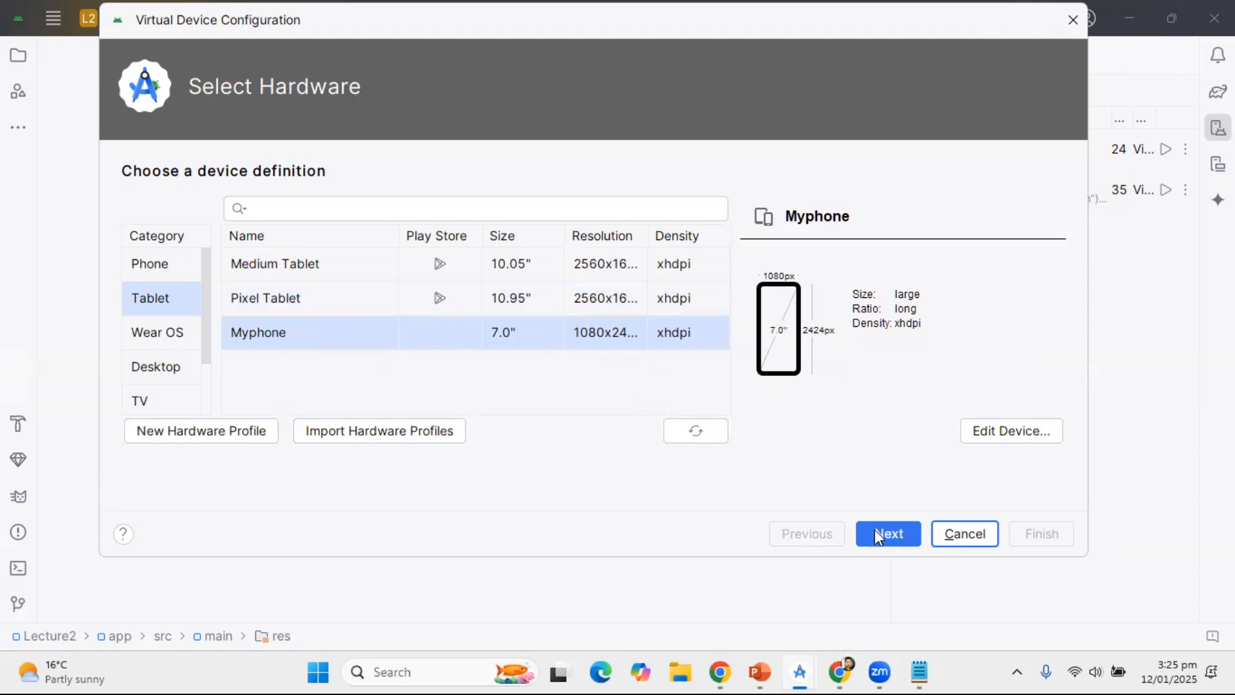
{"action": "left_click", "coordinate": [966, 531]}
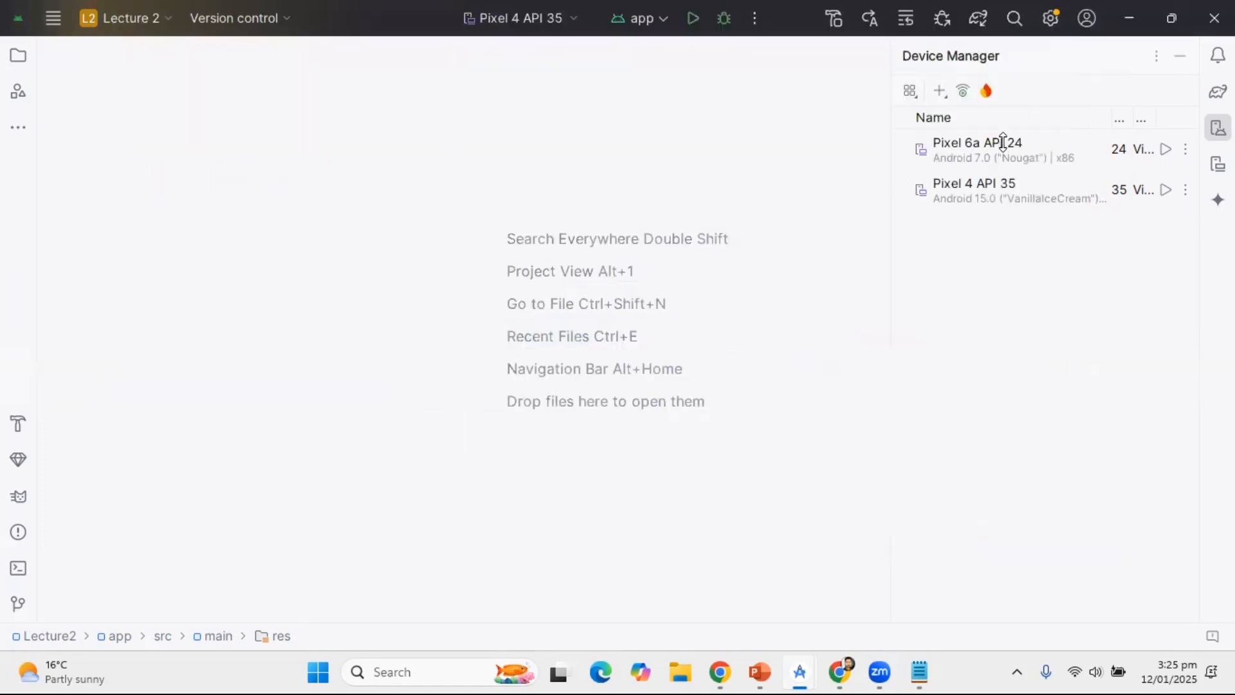
Start creating a new virtual device based on the Pixel 9 phone definition and proceed to the system image selection.
{"action": "left_click", "coordinate": [939, 92]}
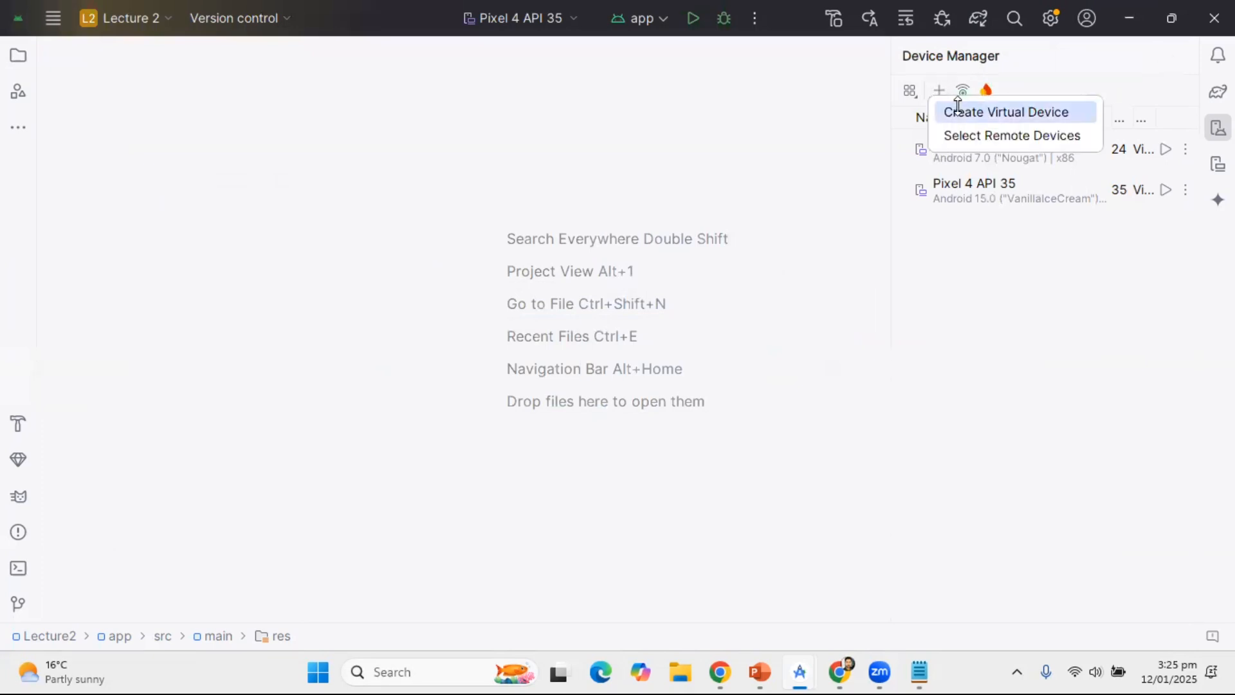
{"action": "left_click", "coordinate": [958, 111]}
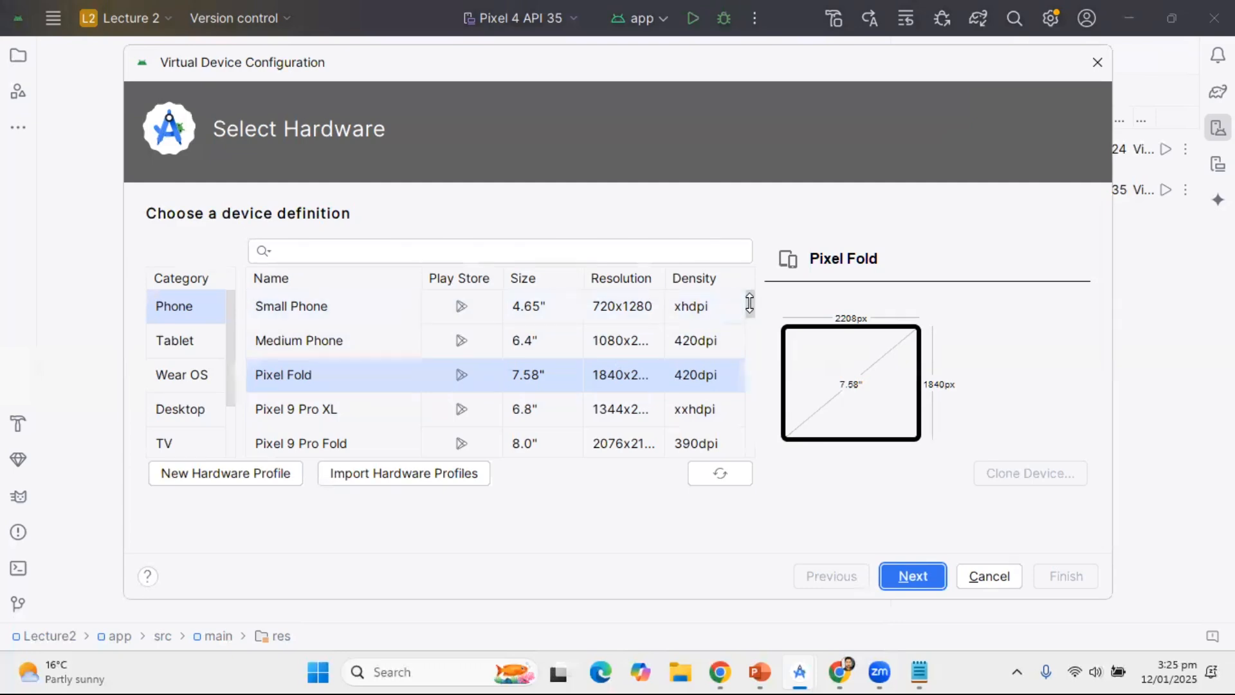
{"action": "scroll", "coordinate": [749, 305], "scroll_direction": "down", "scroll_amount": 1}
{"action": "scroll", "coordinate": [749, 306], "scroll_direction": "down", "scroll_amount": 3}
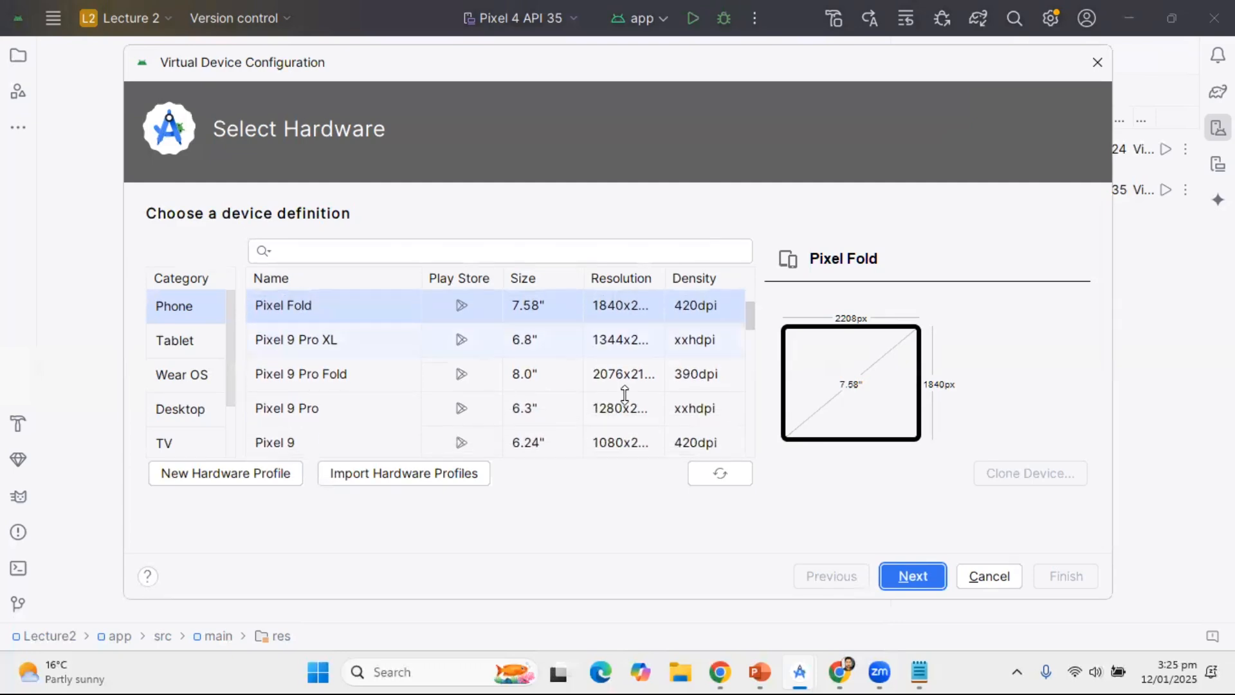
{"action": "left_click", "coordinate": [463, 440]}
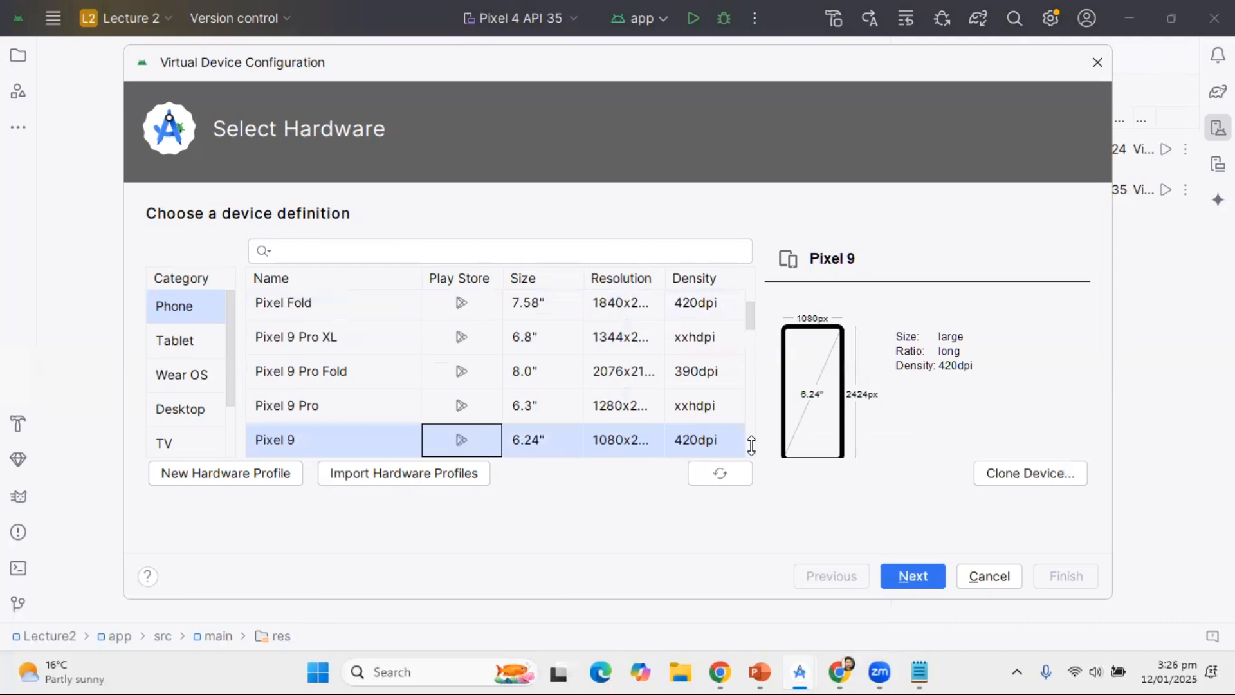
{"action": "left_click", "coordinate": [916, 567]}
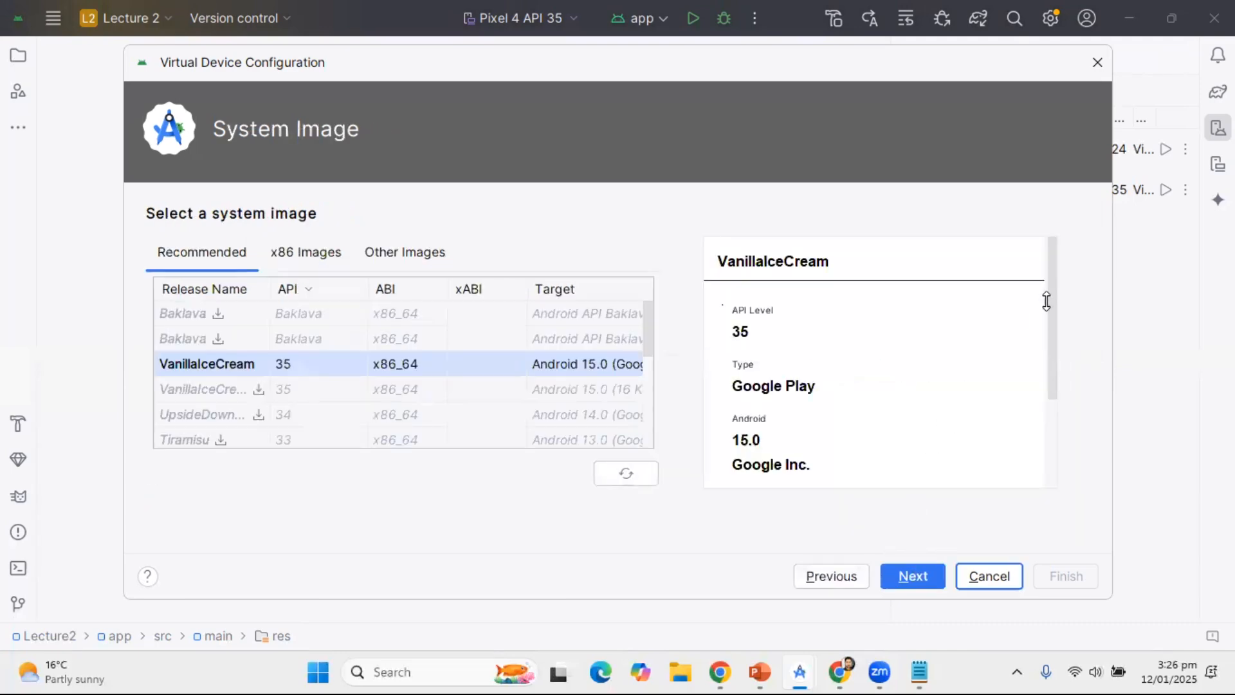
Review the VanillaIceCream image details, then select the recommended Nougat API 24 x86 system image.
{"action": "left_click_drag", "start_coordinate": [1049, 307], "coordinate": [1042, 409]}
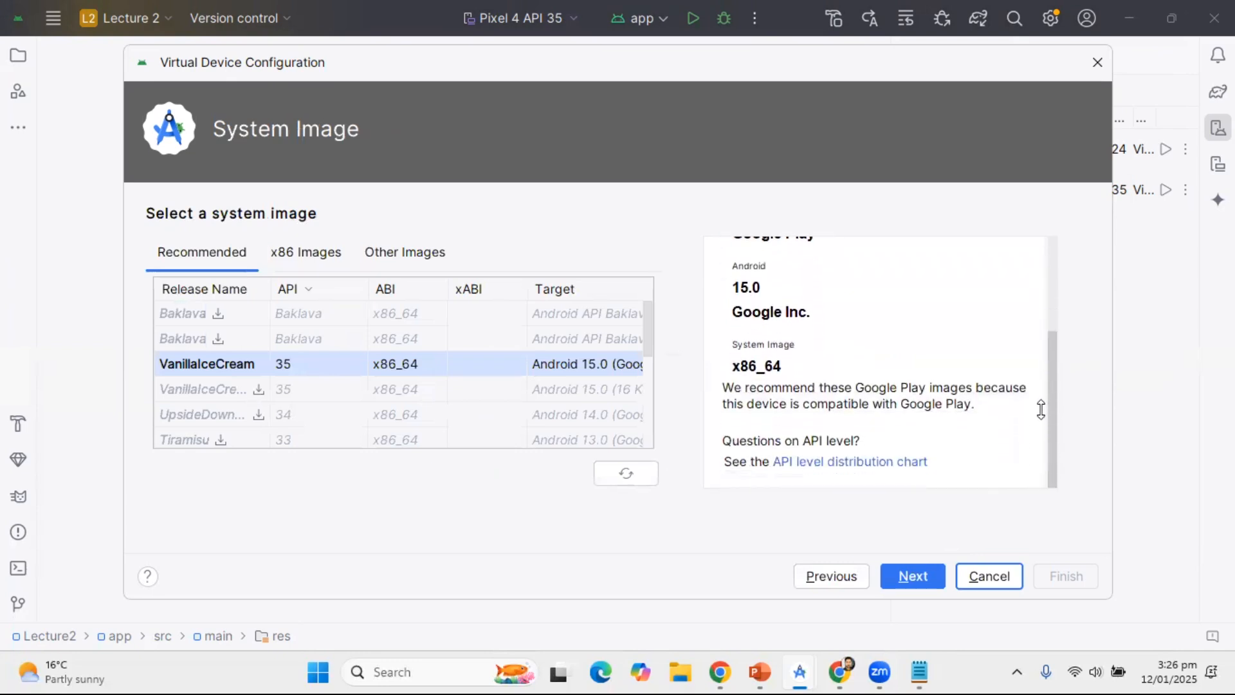
{"action": "left_click_drag", "start_coordinate": [1041, 409], "coordinate": [1062, 243]}
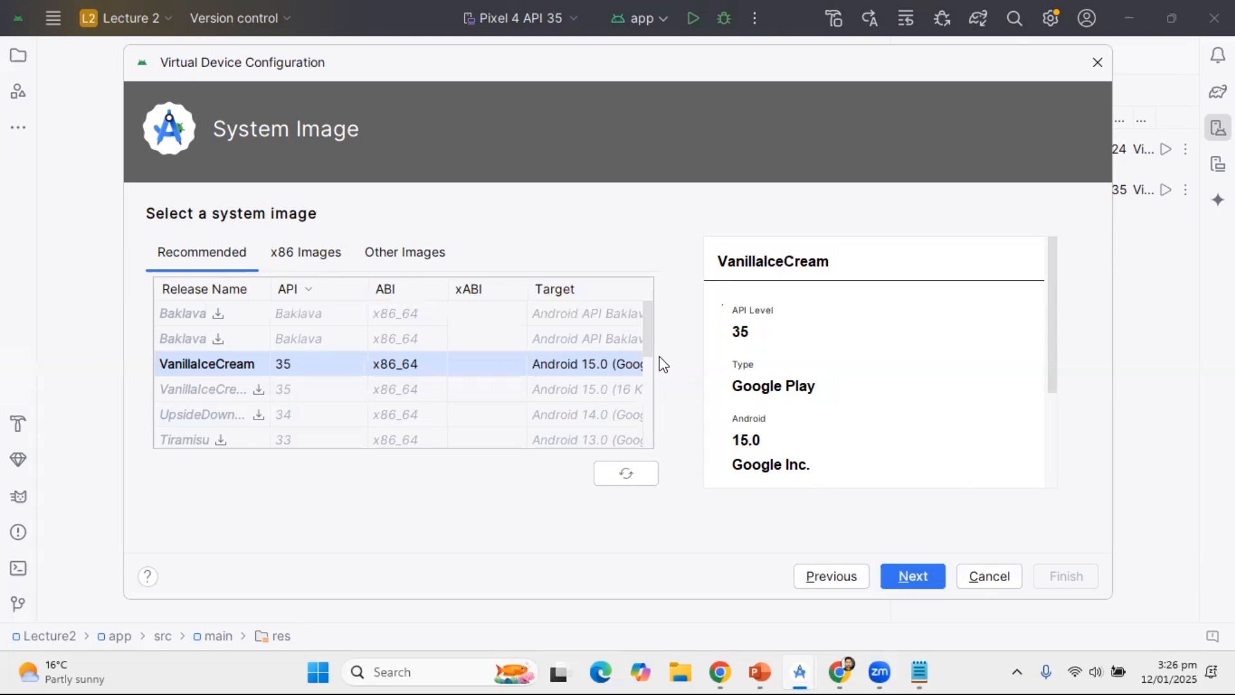
{"action": "left_click_drag", "start_coordinate": [647, 341], "coordinate": [661, 445]}
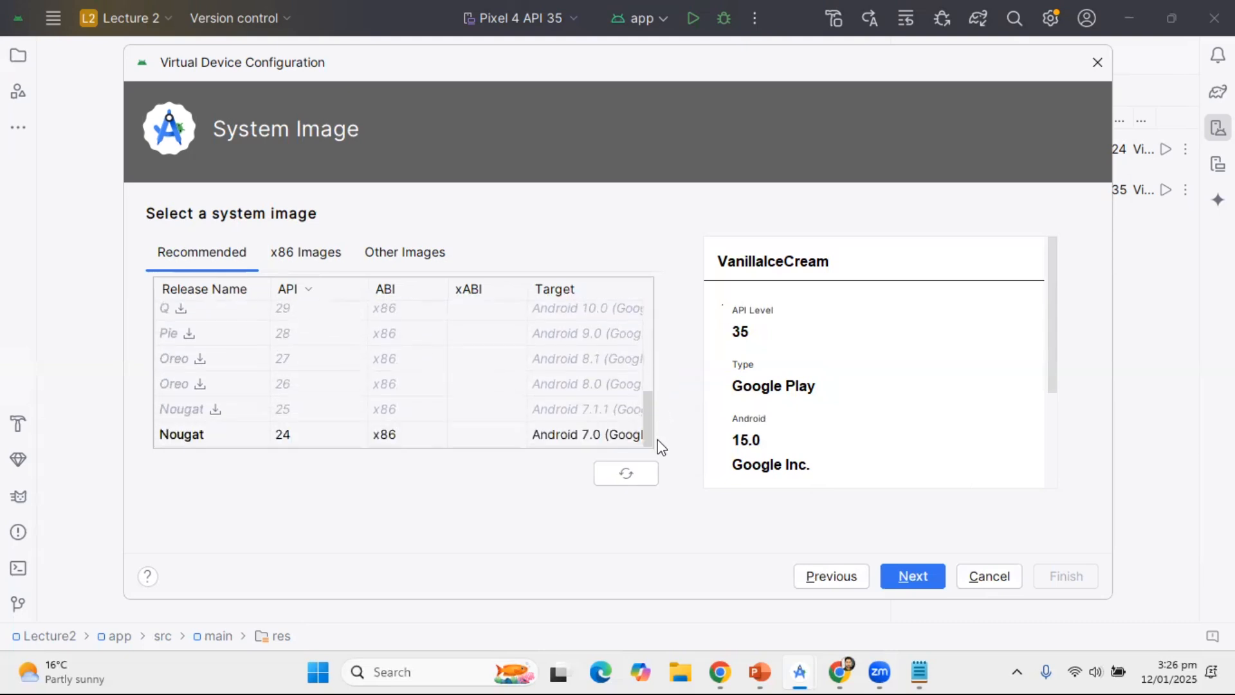
{"action": "left_click", "coordinate": [207, 438]}
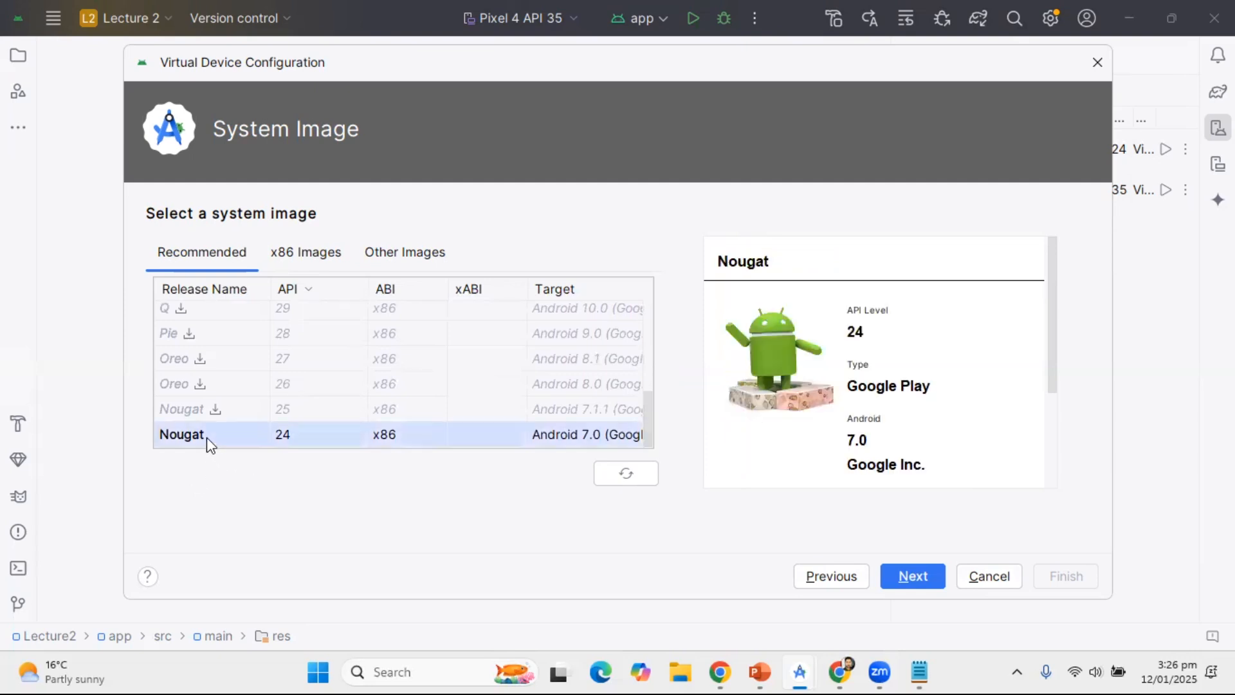
{"action": "mouse_move", "coordinate": [653, 418]}
{"action": "left_mouse_down"}
{"action": "mouse_move", "coordinate": [656, 316]}
{"action": "mouse_move", "coordinate": [655, 414]}
{"action": "left_mouse_up"}
{"action": "left_click_drag", "start_coordinate": [782, 75], "coordinate": [766, 49]}
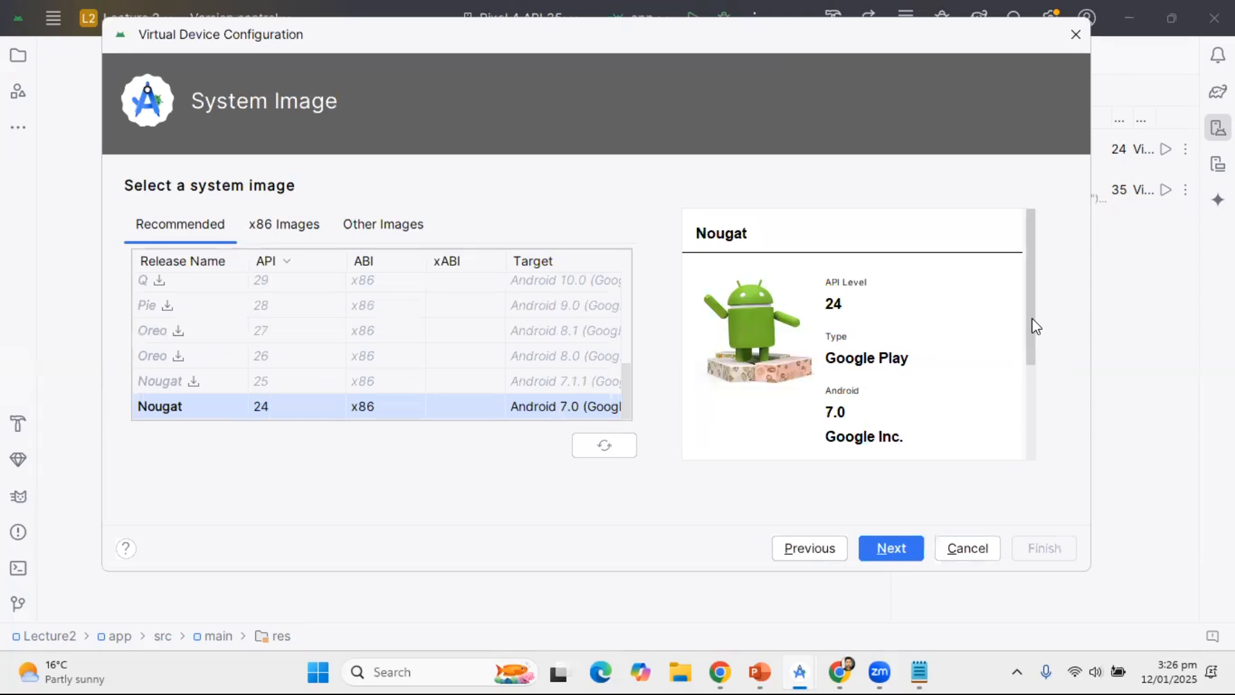
Look through the x86 system images and return to the recommended ones.
{"action": "left_click", "coordinate": [289, 230]}
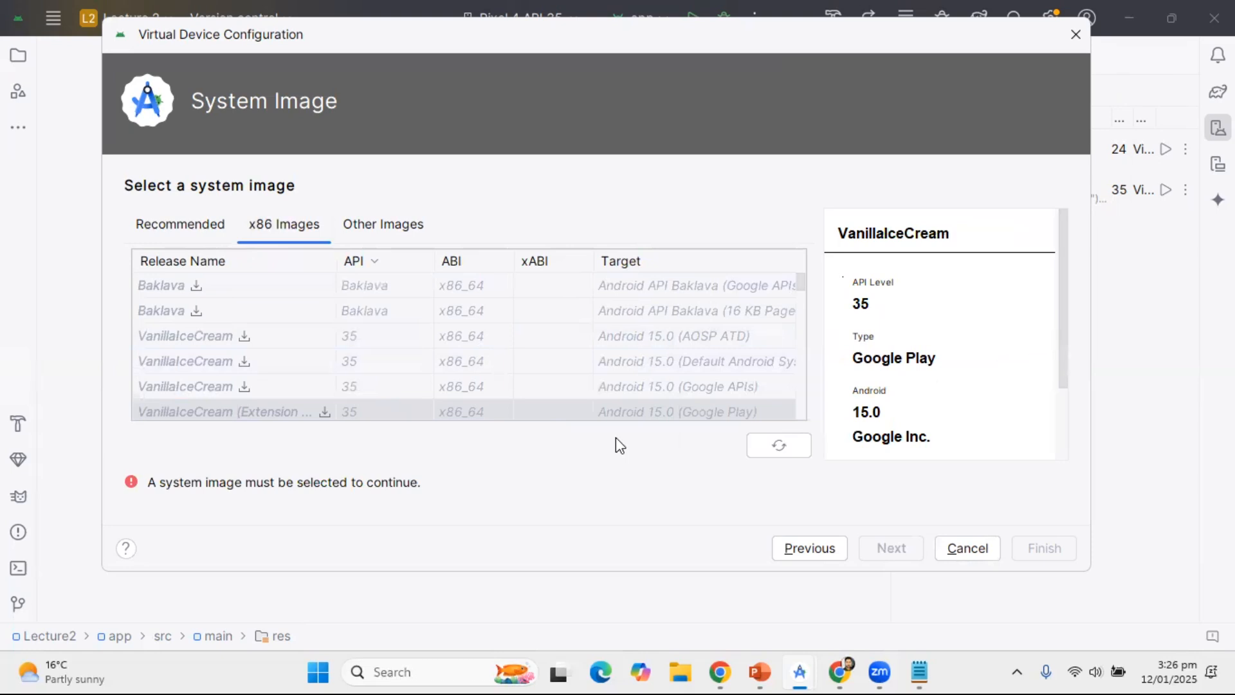
{"action": "left_click_drag", "start_coordinate": [801, 280], "coordinate": [817, 218]}
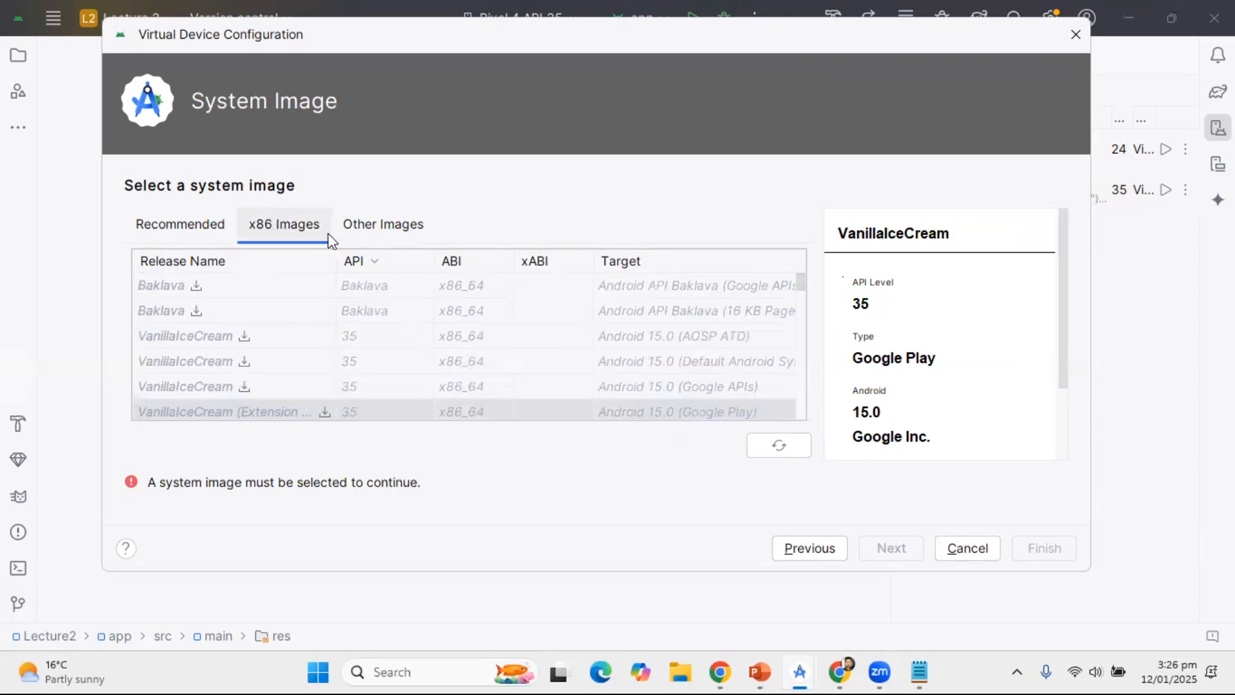
{"action": "left_click", "coordinate": [206, 232]}
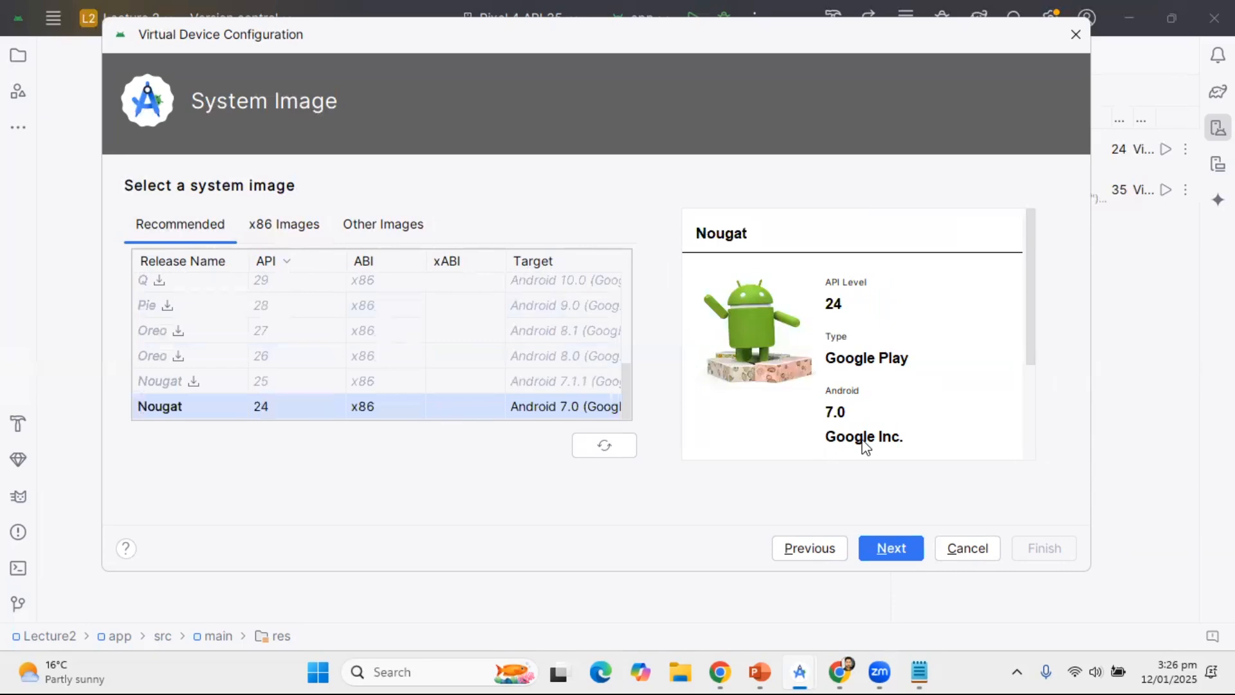
Accept the Nougat image and create the Pixel 9 virtual device with the default configuration.
{"action": "left_click", "coordinate": [890, 549]}
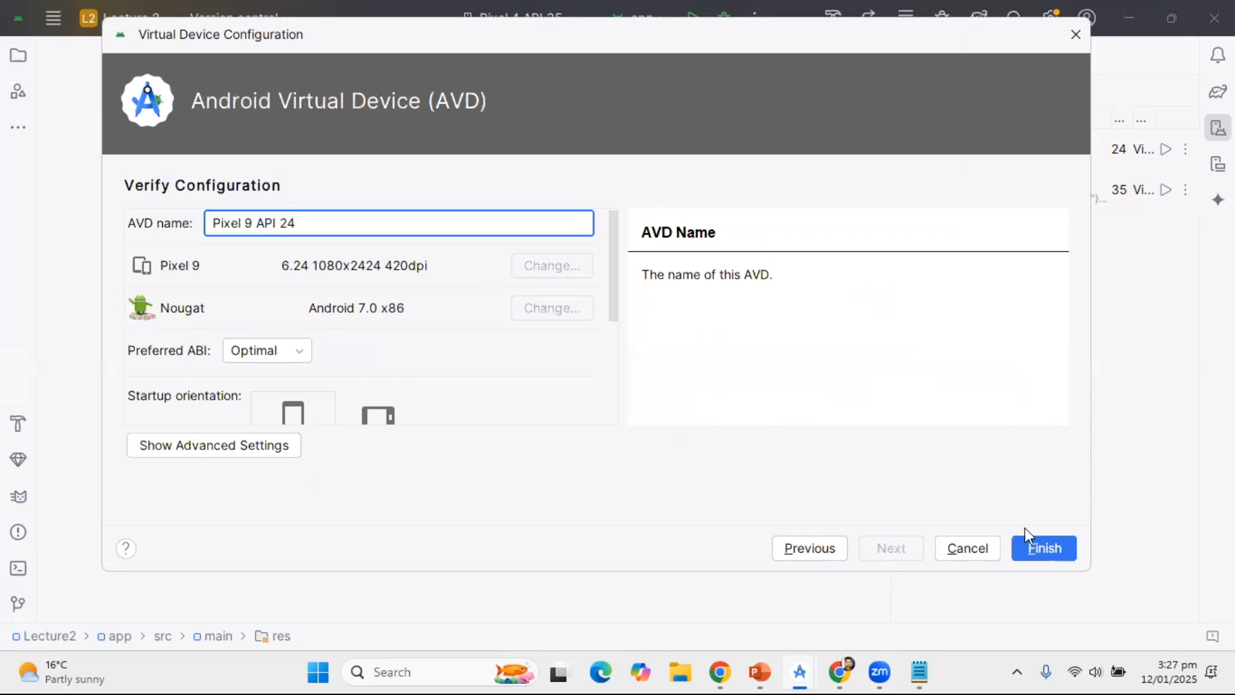
{"action": "left_click", "coordinate": [1042, 548]}
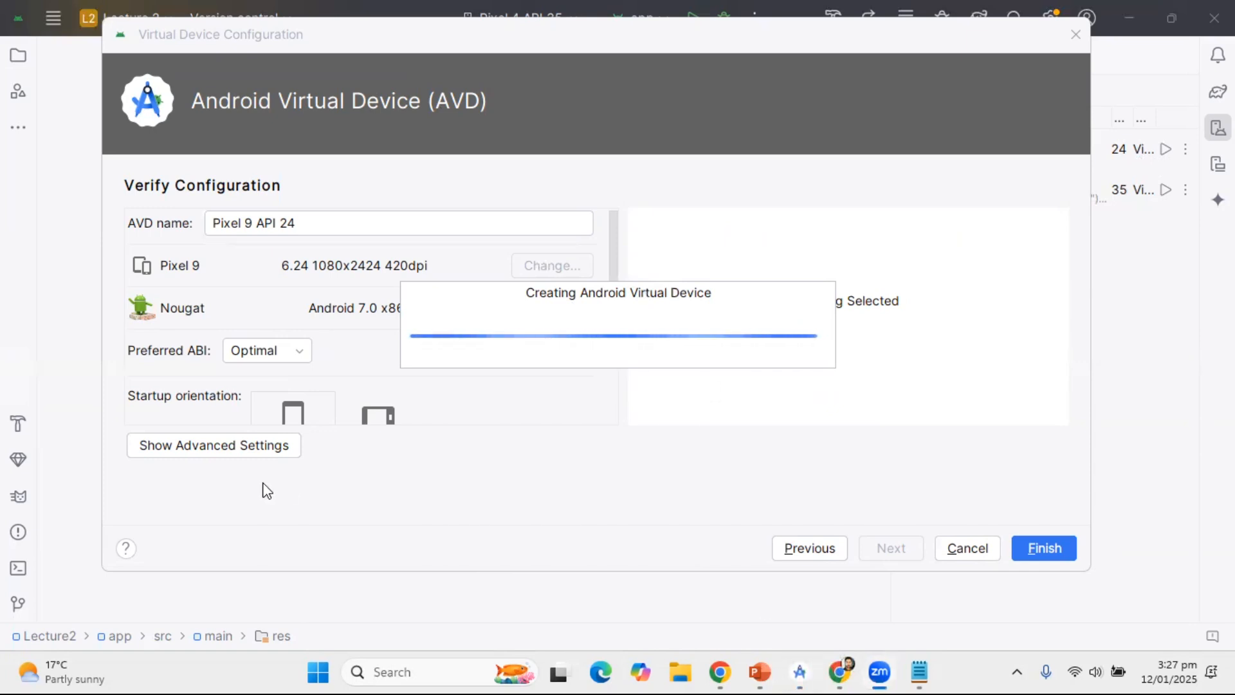
{"action": "key", "text": "alt+Tab"}
{"action": "key", "text": "alt+Tab"}
{"action": "key", "text": "alt+Tab"}
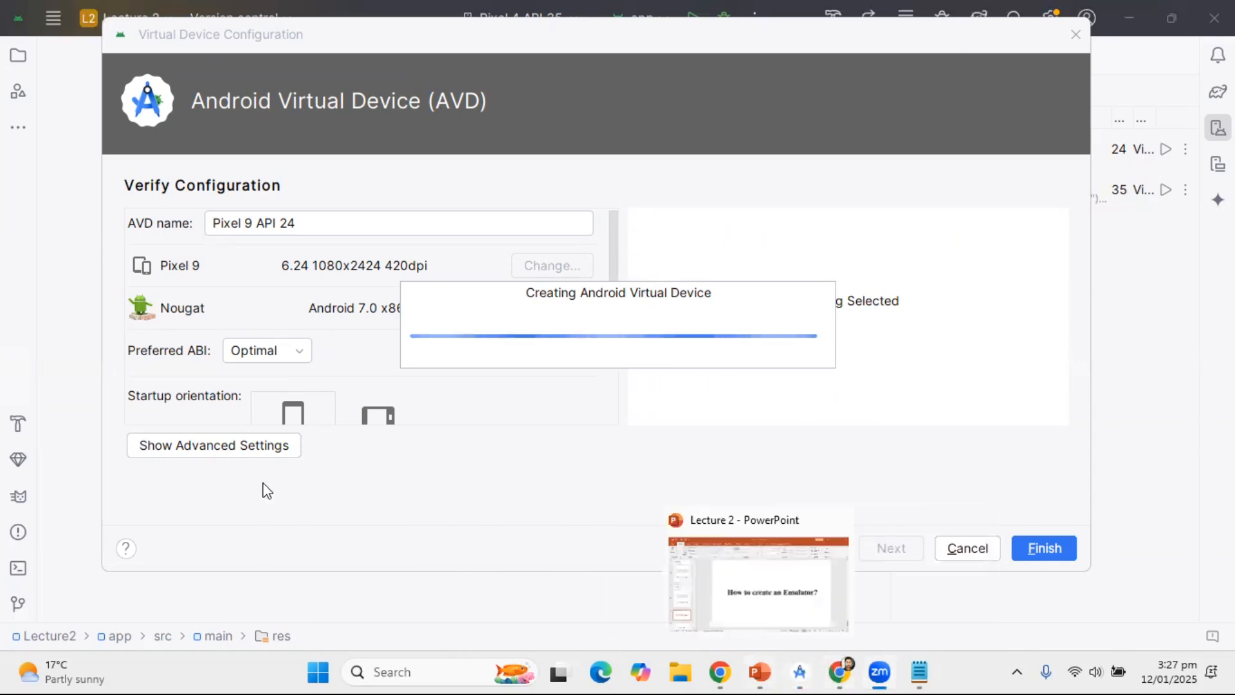